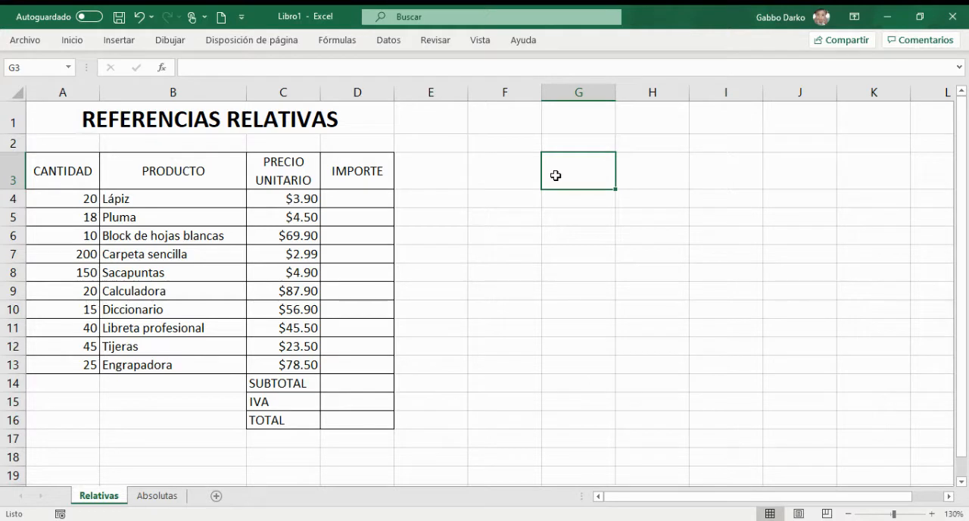
Step: Enter =A4*C4 as the IMPORTE for Lápiz in D4 and fill the formula down through D13
left_click(506, 197)
left_click(370, 198)
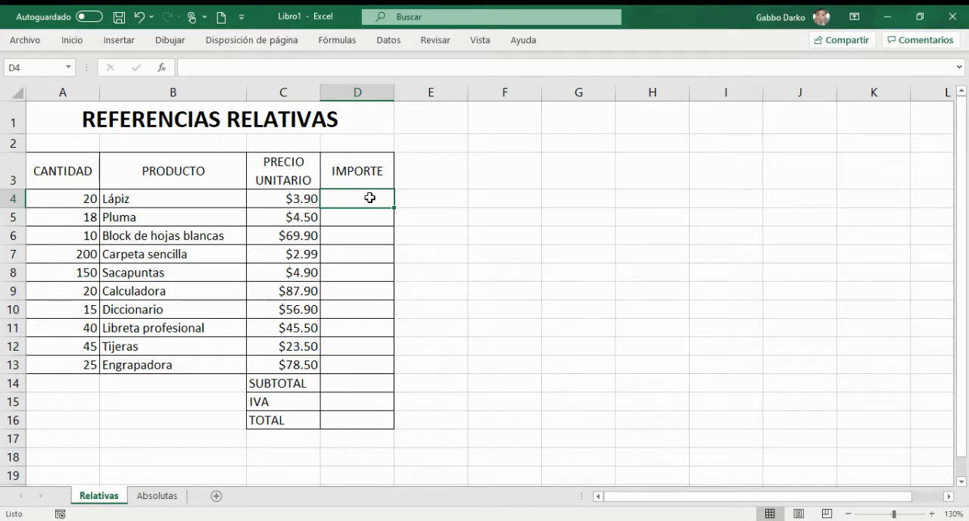
left_click(67, 205)
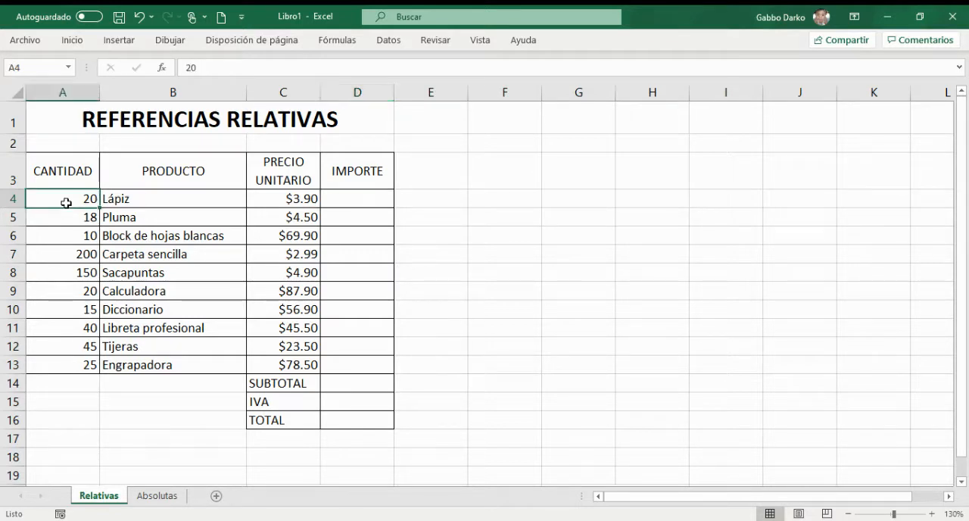
left_click(360, 199)
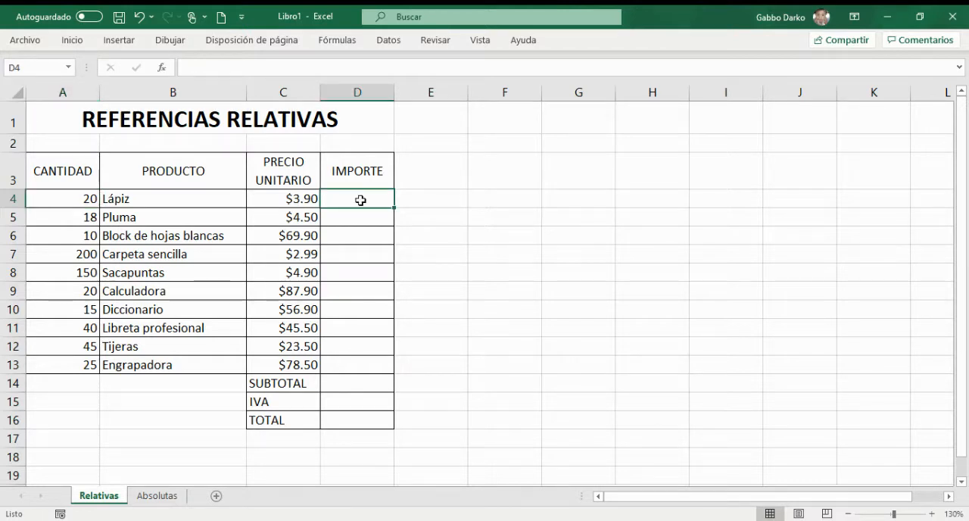
type("=")
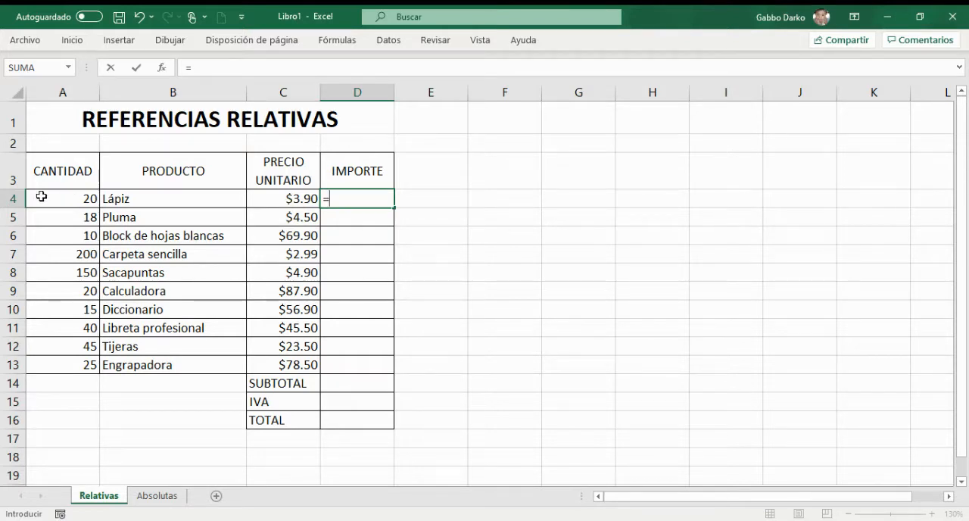
type("A")
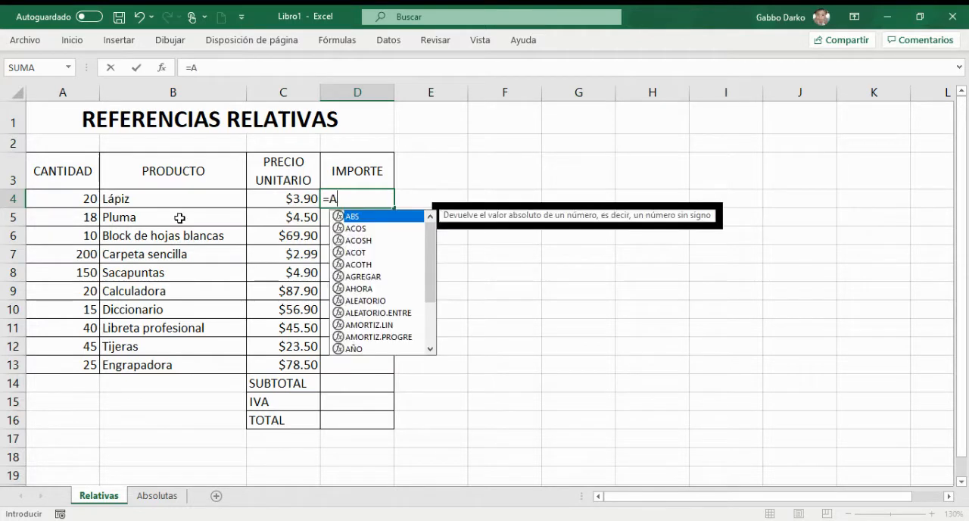
type("4")
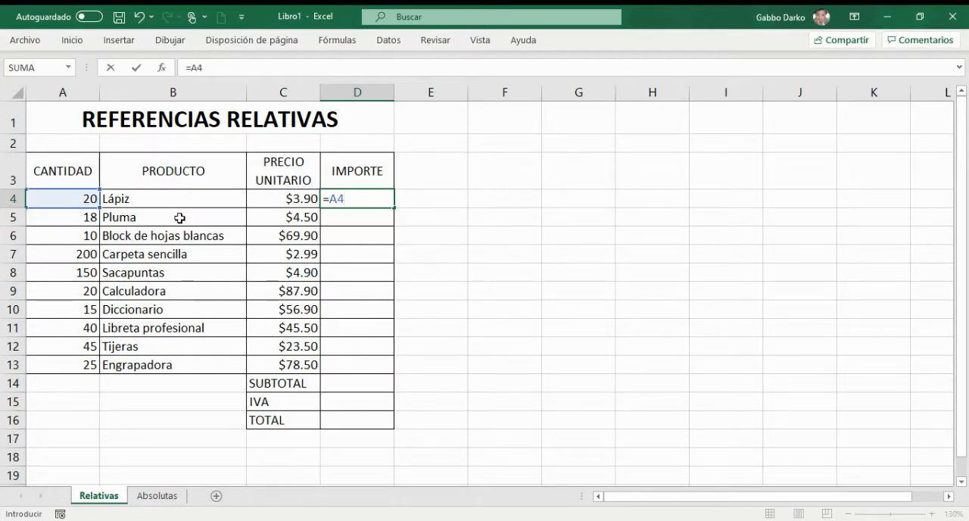
type("*")
left_click(296, 200)
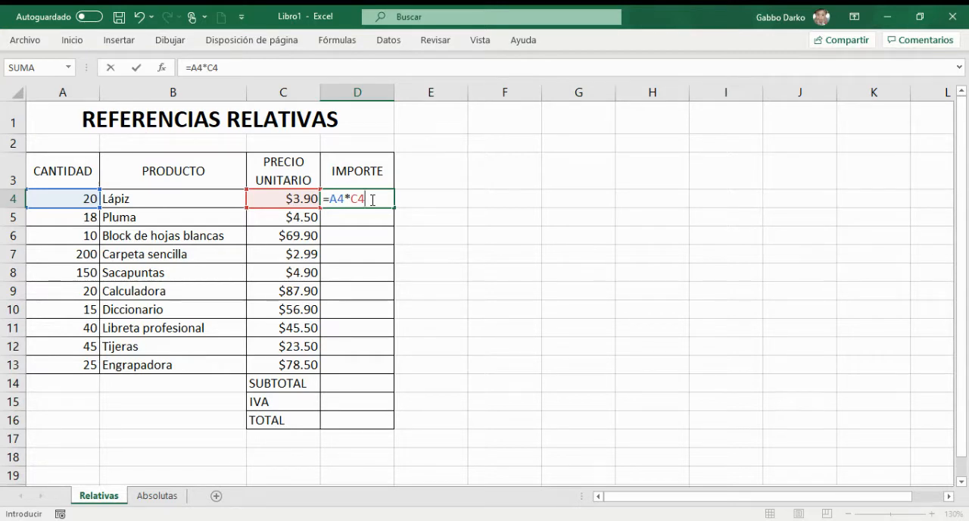
key("Return")
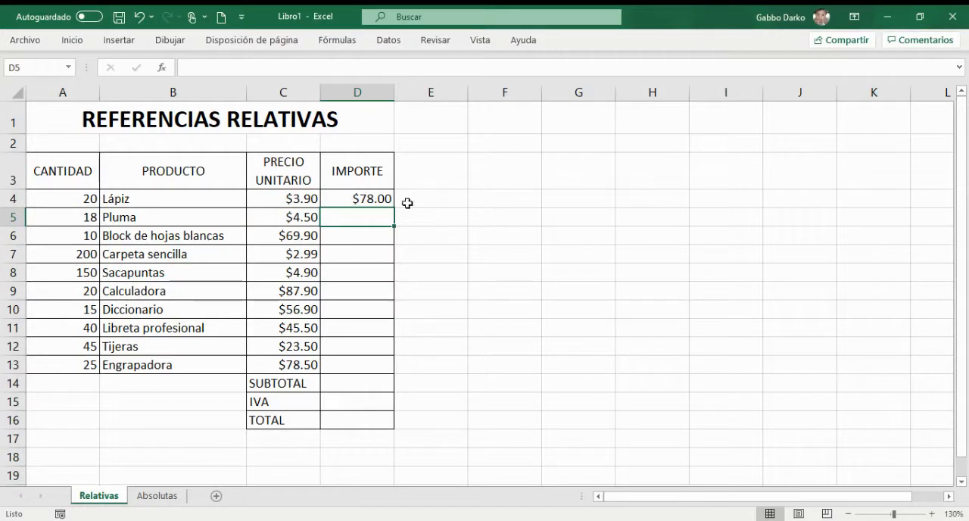
left_click(374, 201)
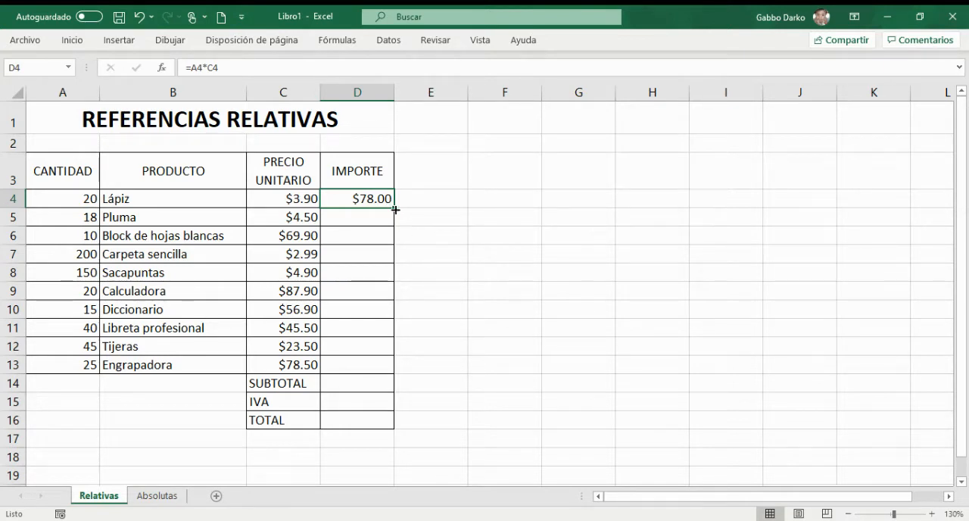
left_click_drag(394, 209, 380, 370)
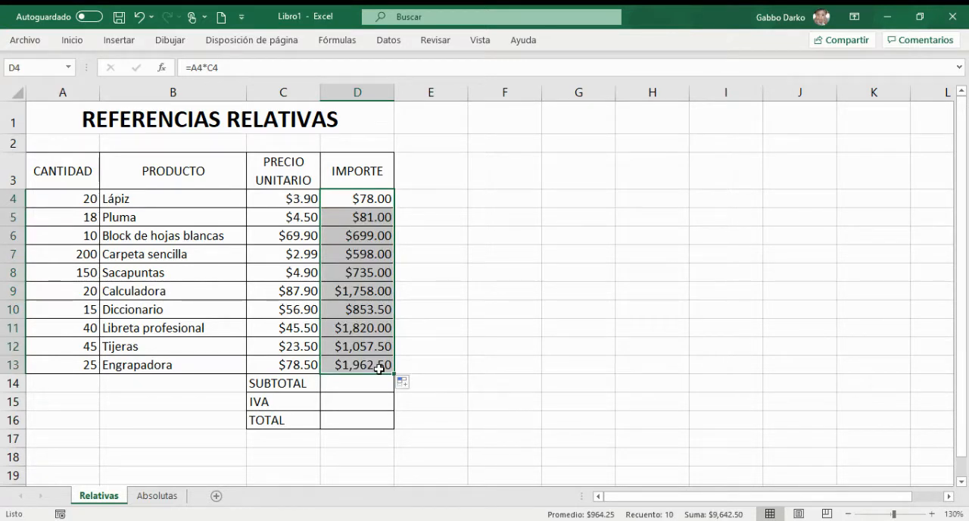
Step: Examine the copied IMPORTE formulas row by row to see how their row references change
left_click(367, 218)
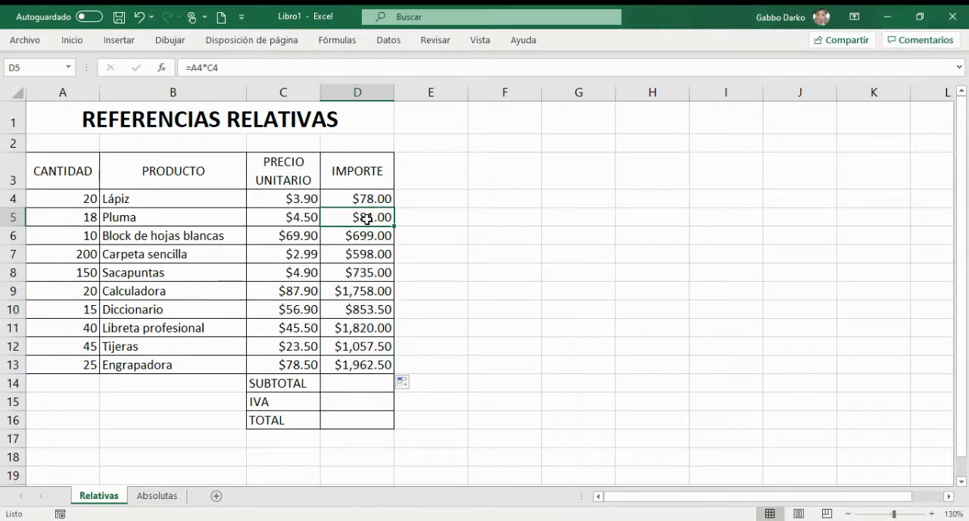
key("Down")
key("Down")
key("Down")
key("Down")
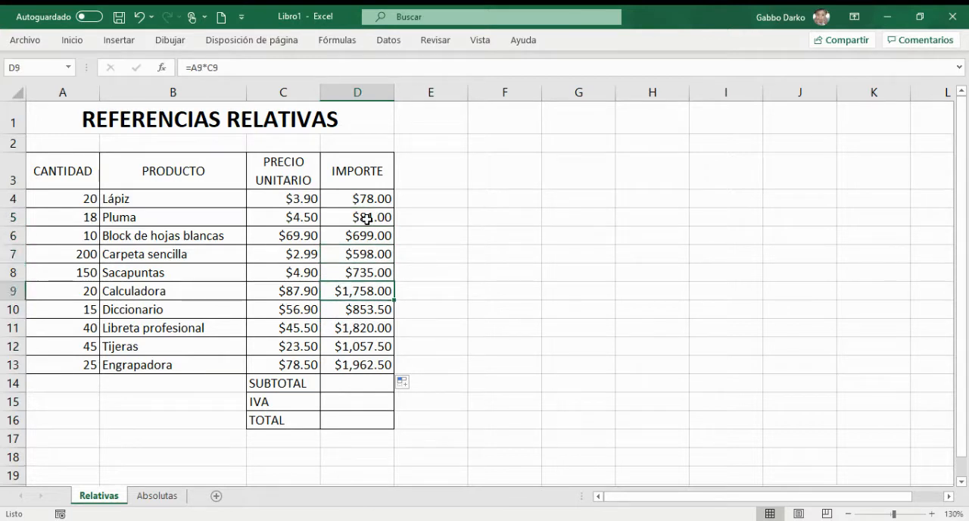
key("Down")
key("Down")
key("Down")
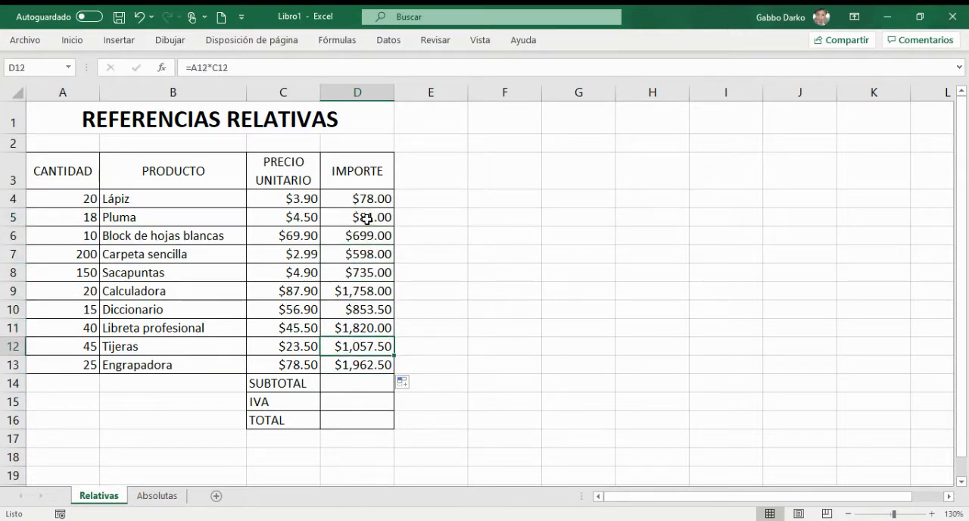
key("Up")
key("Up")
key("Up")
key("Up")
key("Up")
key("Down")
key("Down")
key("Down")
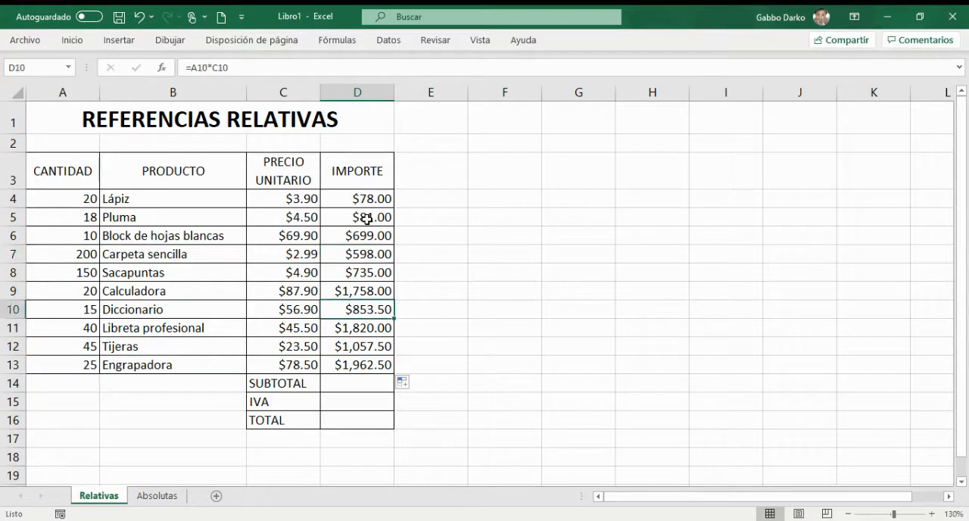
key("Down")
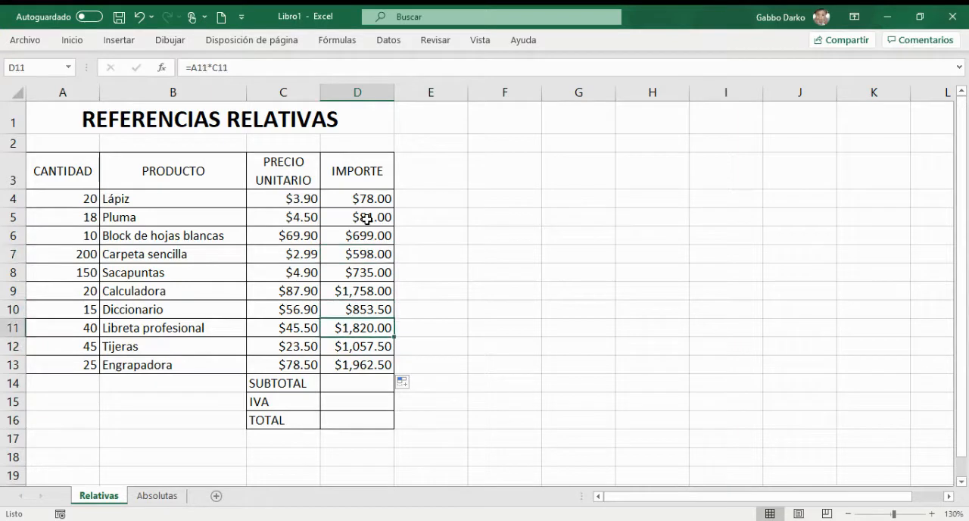
left_click(9, 291)
left_click(357, 286)
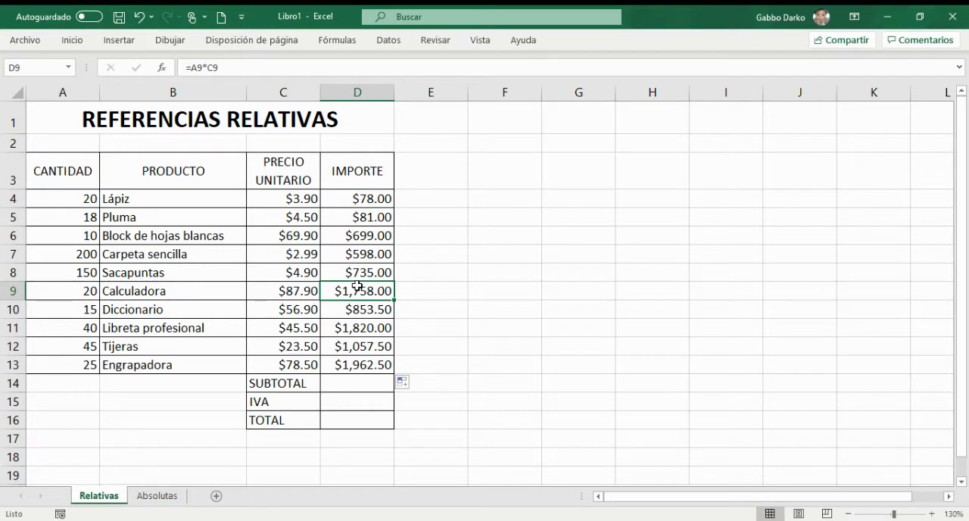
Step: Inspect the highlighted quantity and unit price references of the IMPORTE formulas in D4 through D7
left_click(378, 199)
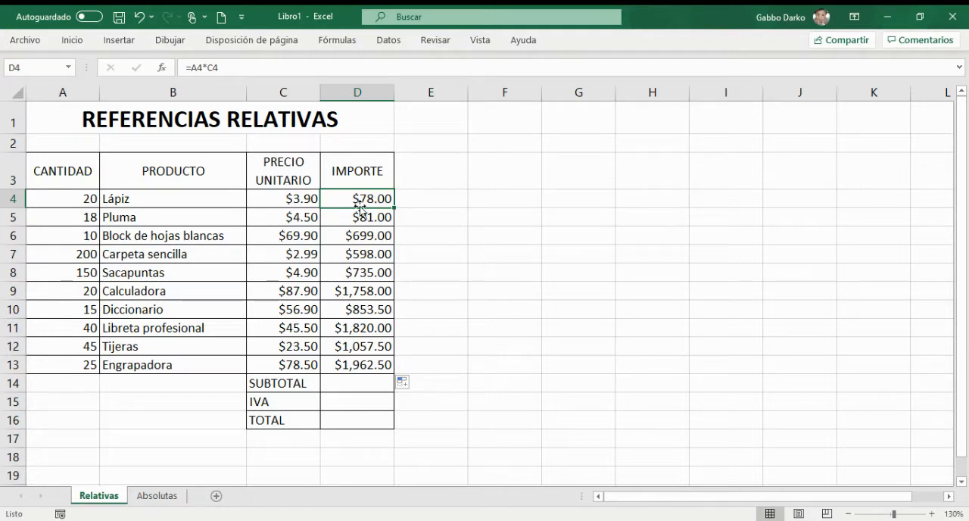
double_click(361, 203)
key("Return")
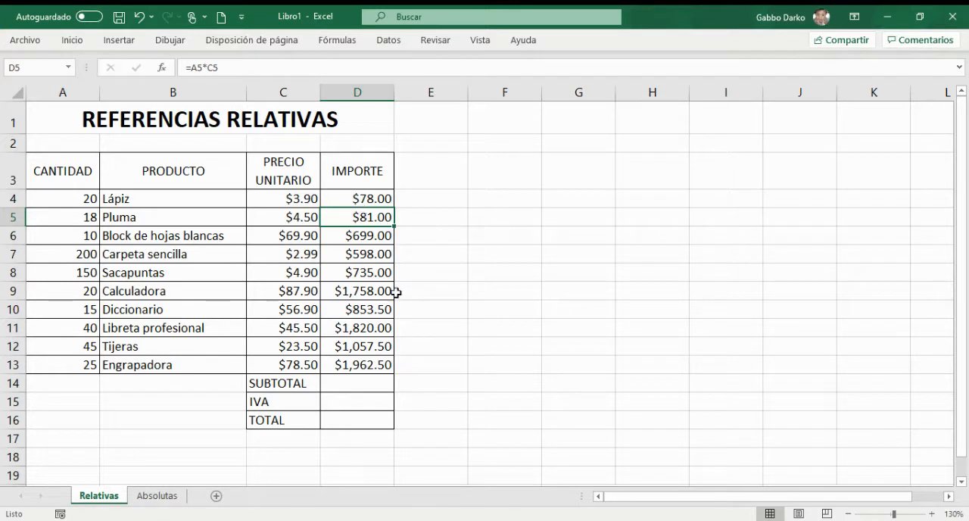
key("F2")
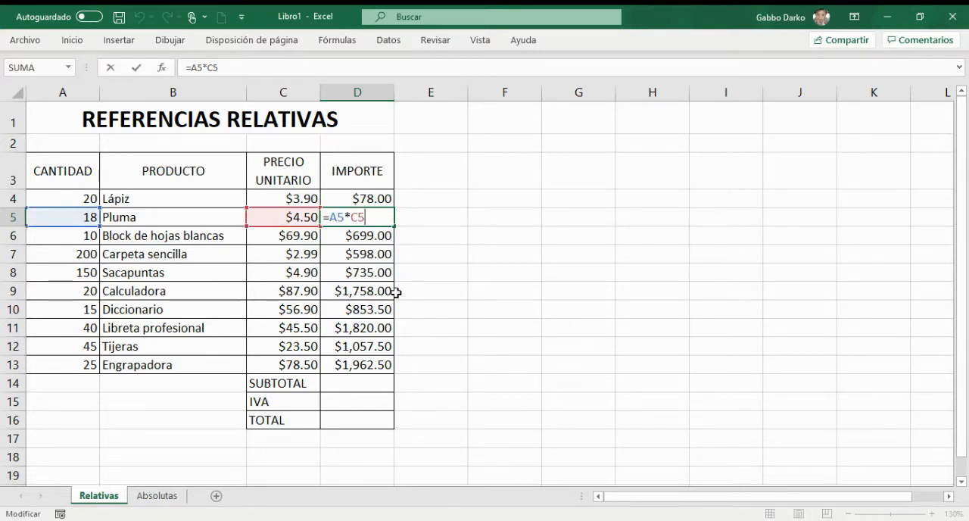
key("Return")
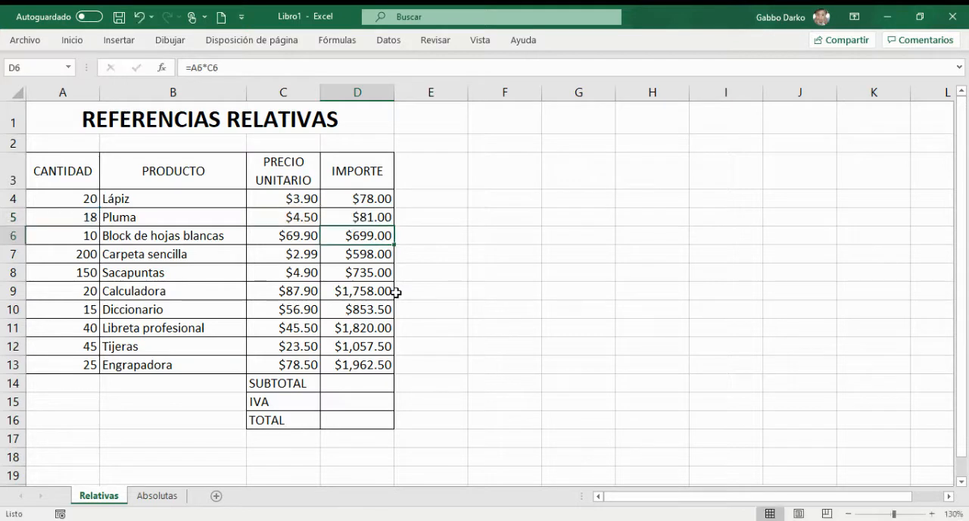
key("F2")
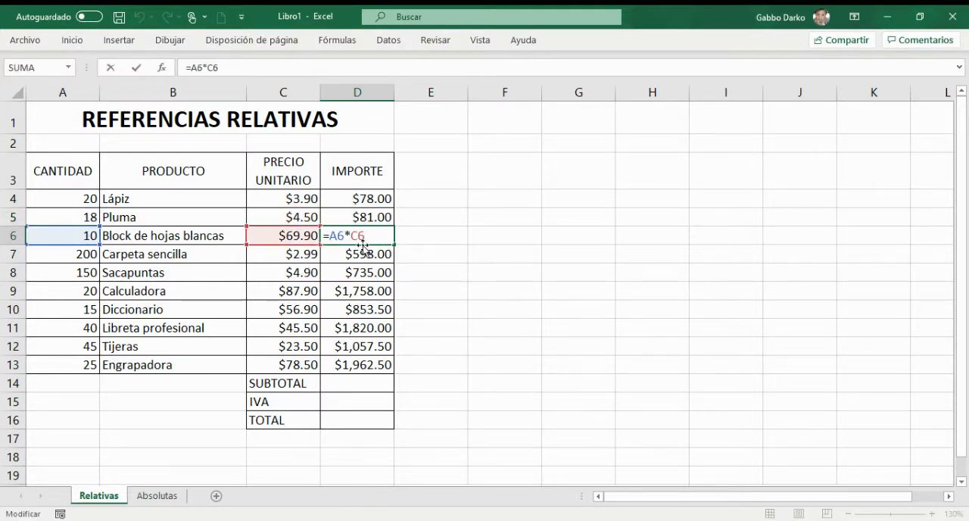
key("Return")
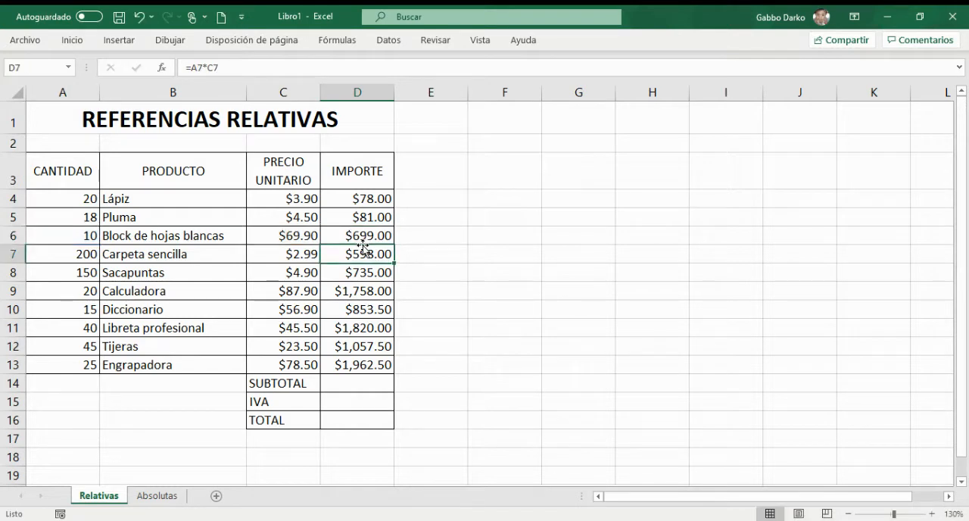
key("F2")
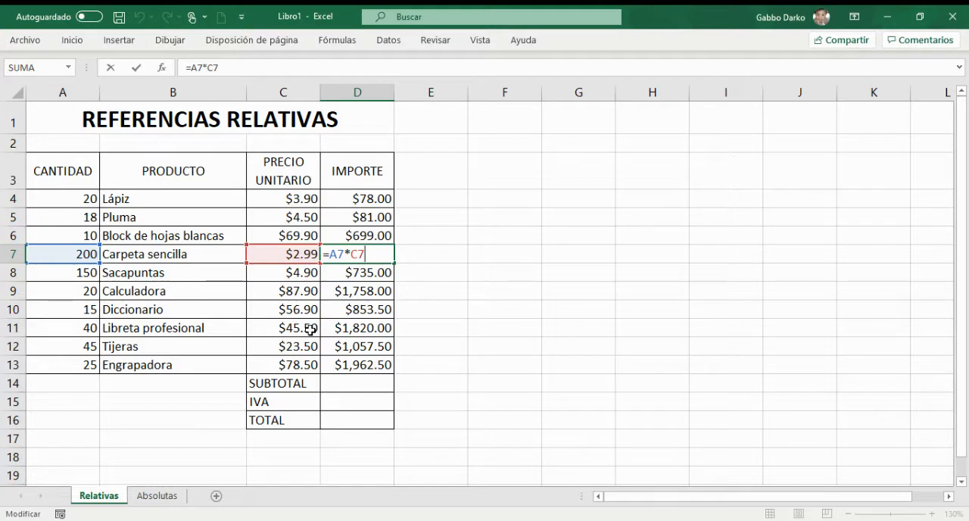
key("Return")
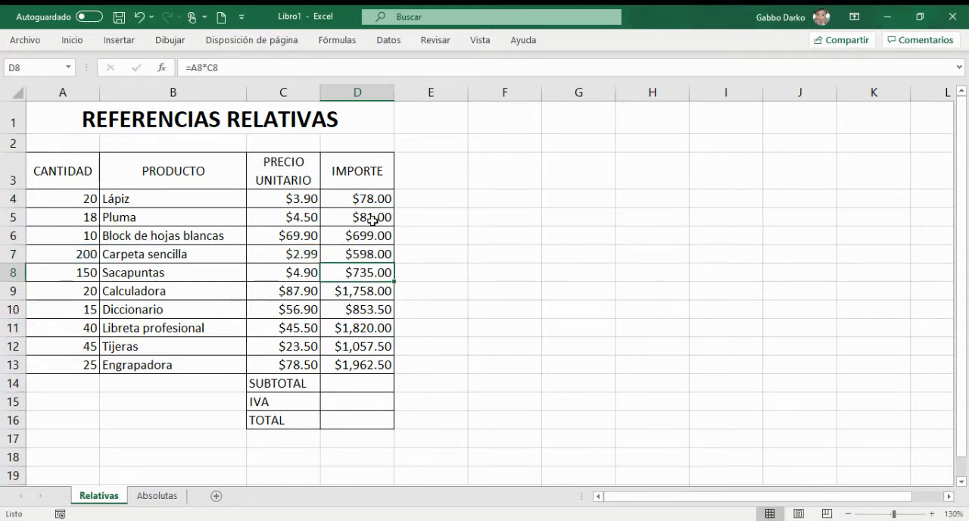
left_click(377, 254)
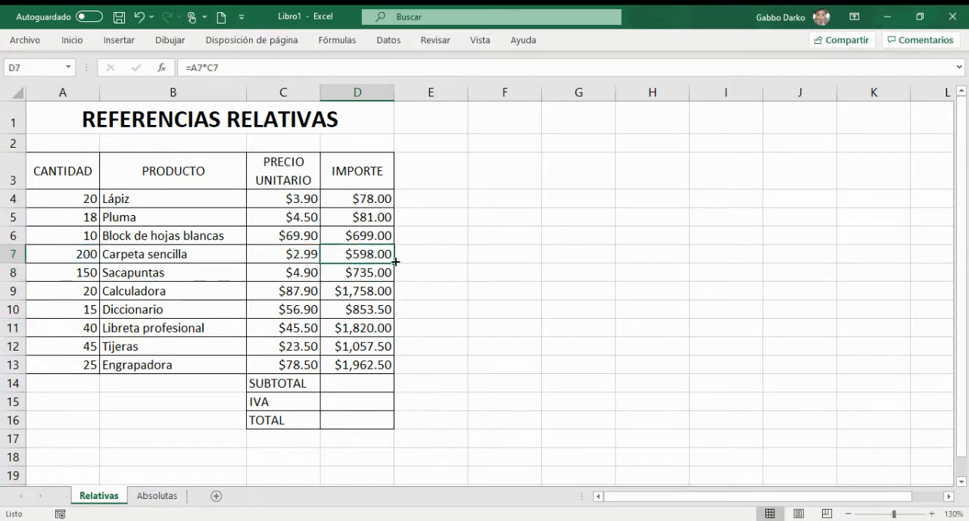
Step: Calculate the SUBTOTAL in D14 with =SUMA(D4:D13)
left_click(377, 384)
left_click(368, 287)
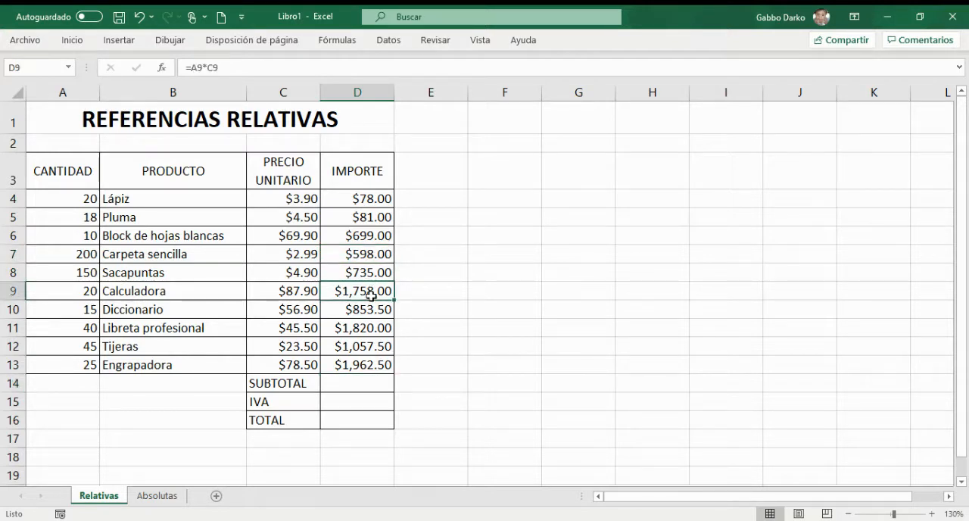
left_click(364, 388)
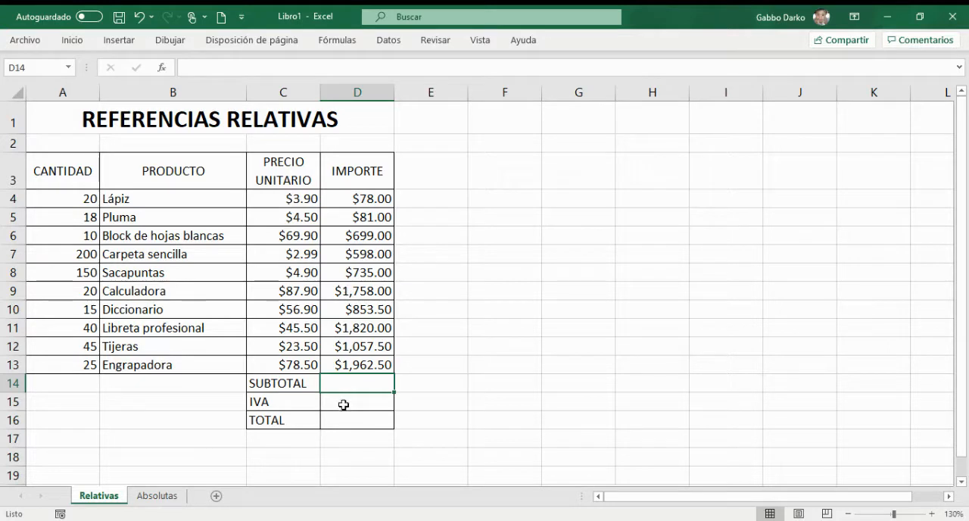
type("=SU")
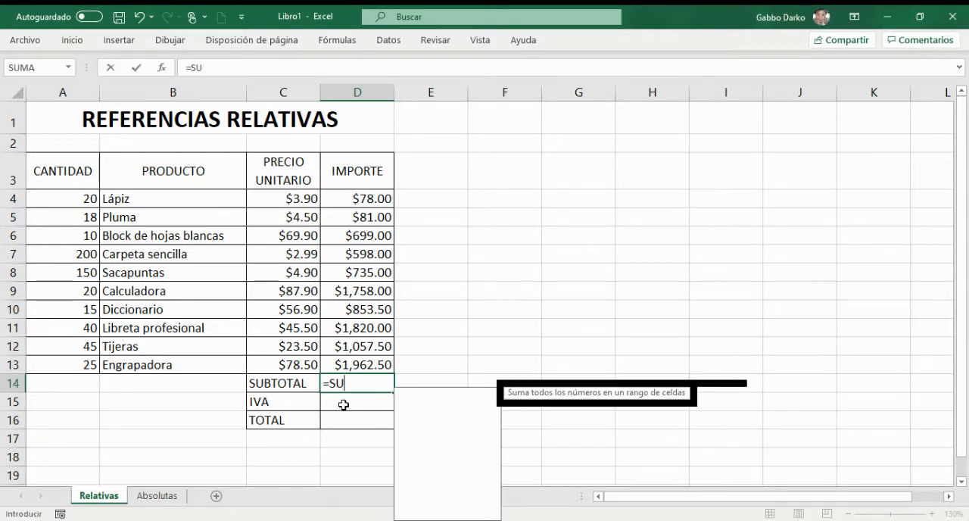
type("MA(")
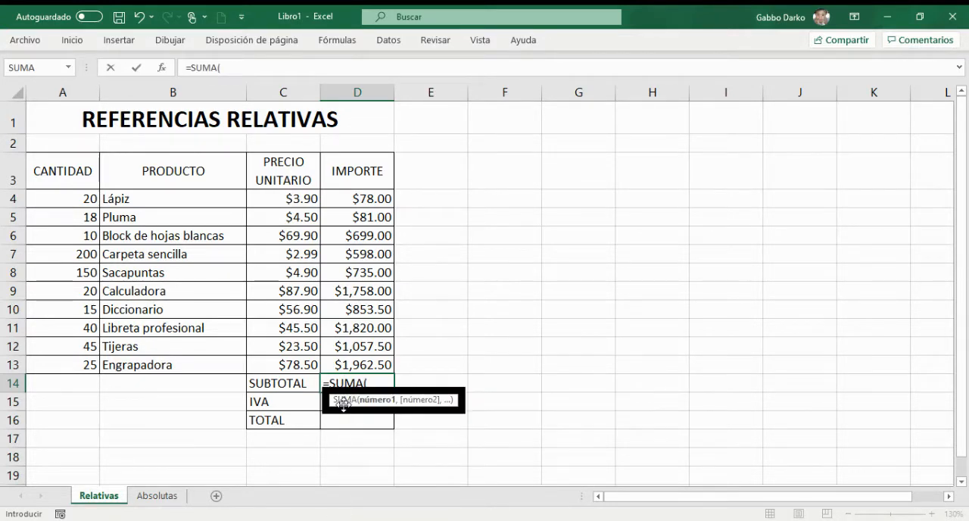
left_click(351, 200)
left_click_drag(351, 200, 364, 347)
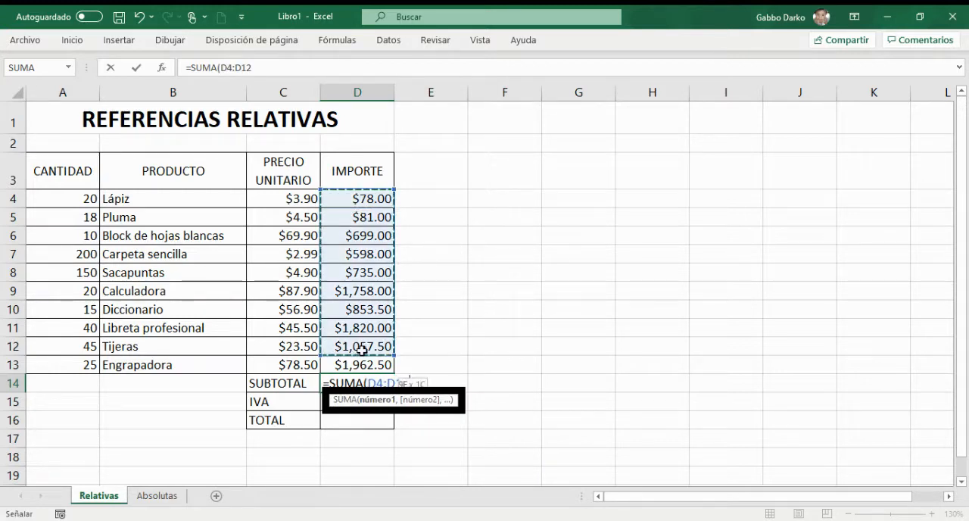
key("shift+Down")
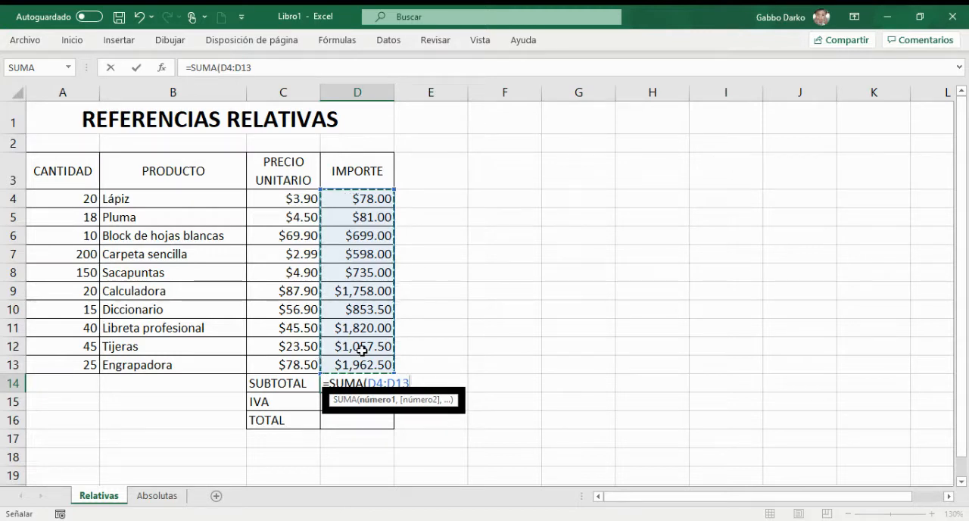
type(")")
key("Return")
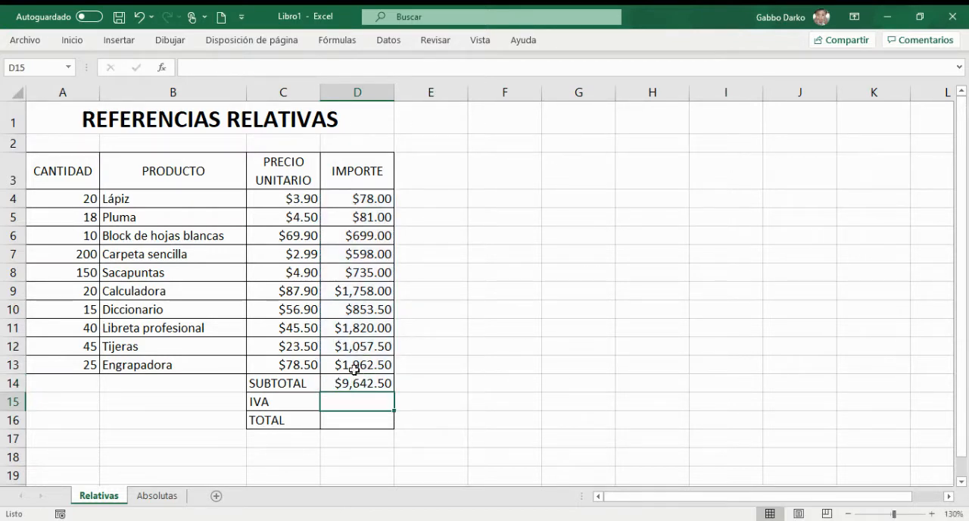
left_click(371, 382)
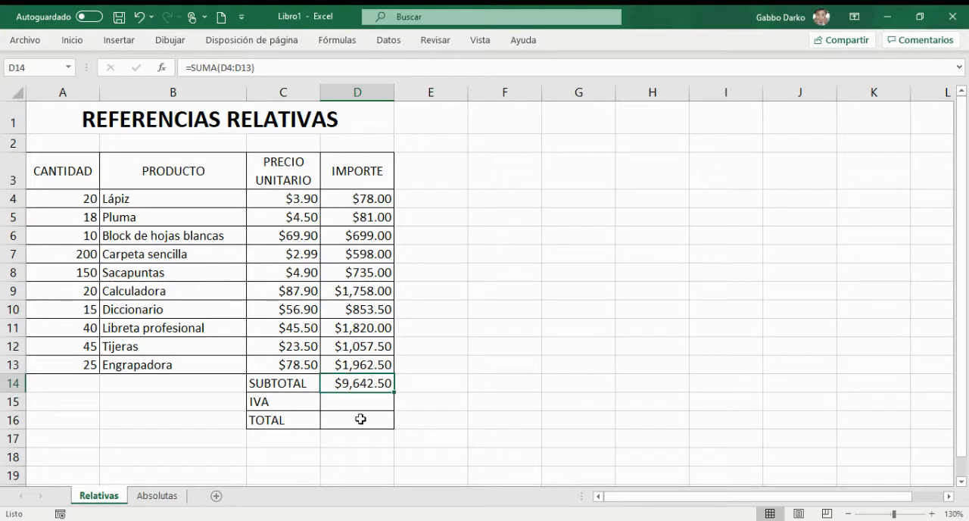
Step: Calculate the IVA in D15 by multiplying the subtotal in D14 by 0.16
left_click(345, 406)
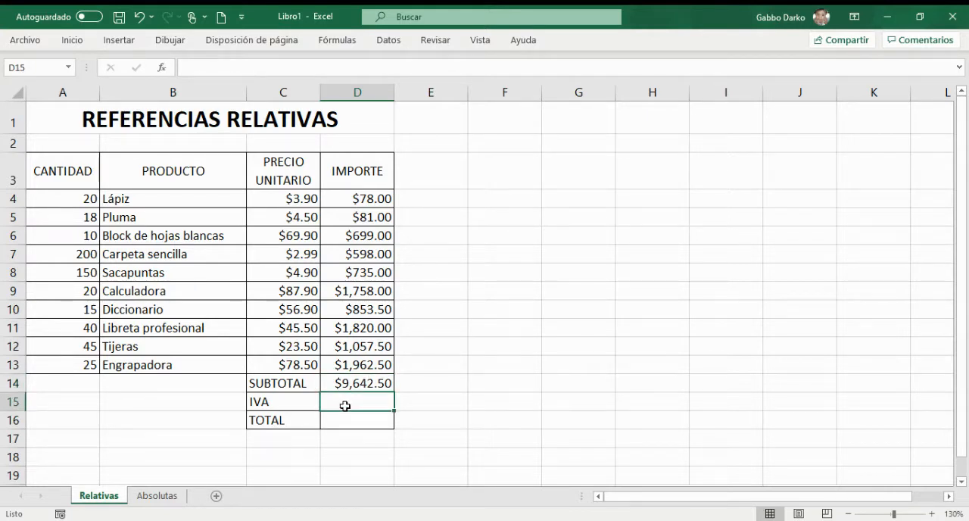
type("=")
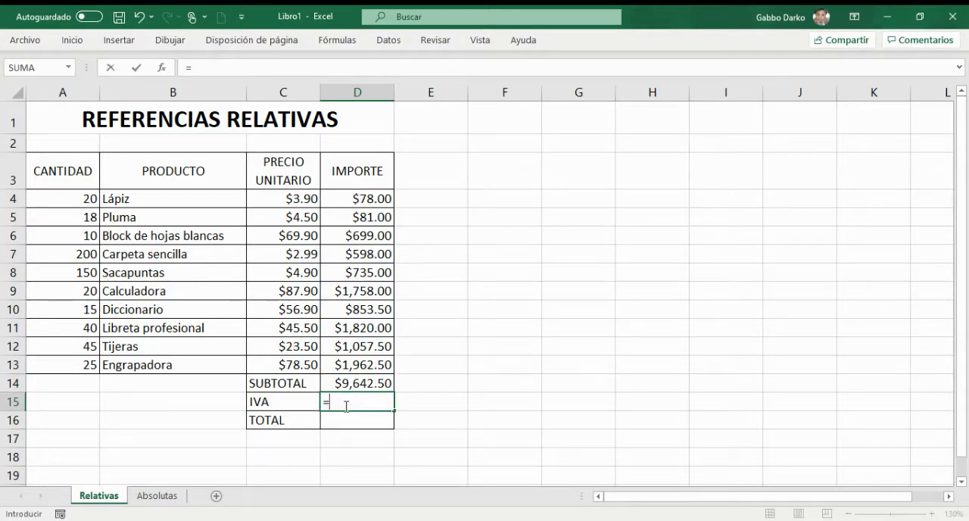
left_click(379, 385)
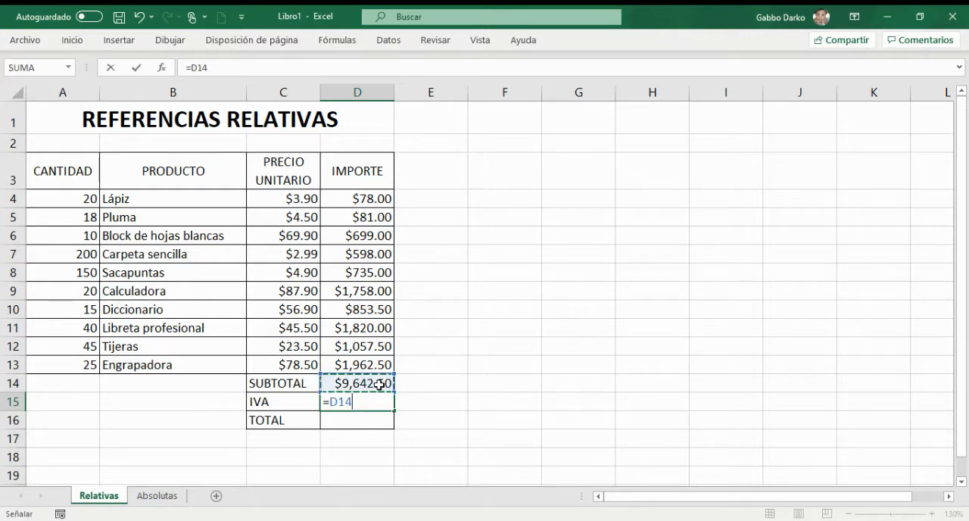
type("*")
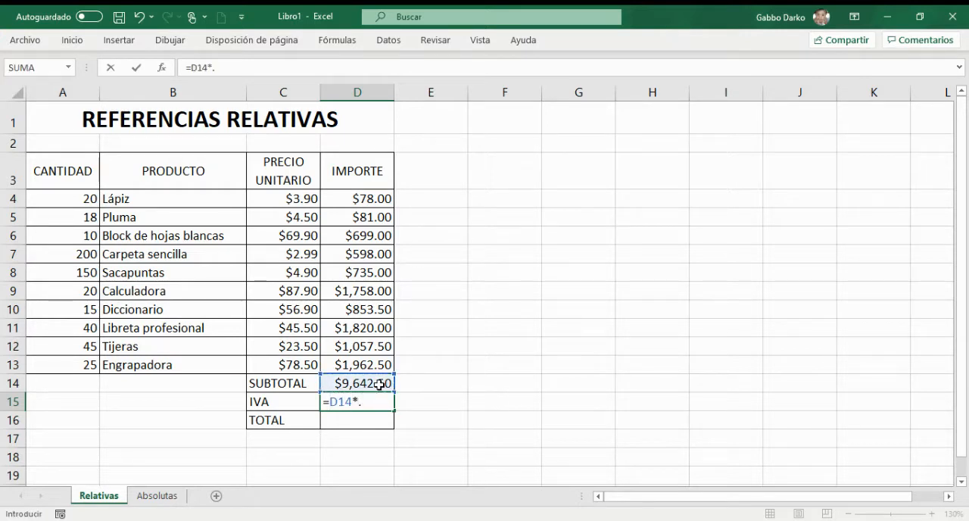
type("0.16")
key("Return")
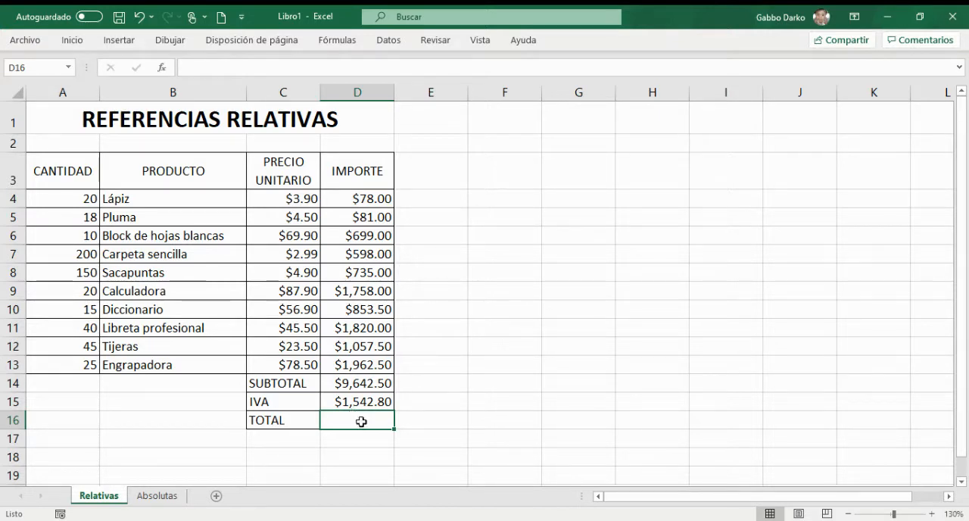
Step: Calculate the TOTAL in D16 with =D14+D15 and select the cell to review its formula
type("=")
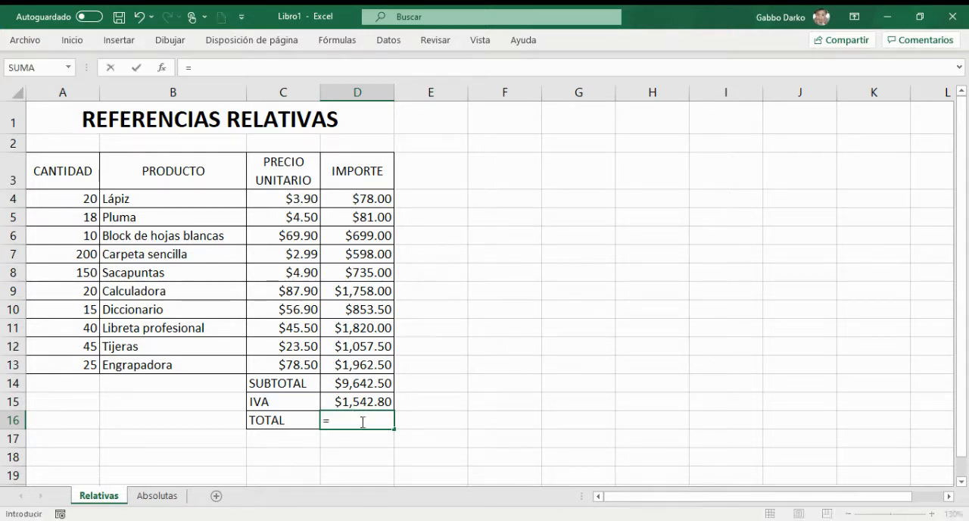
left_click(384, 384)
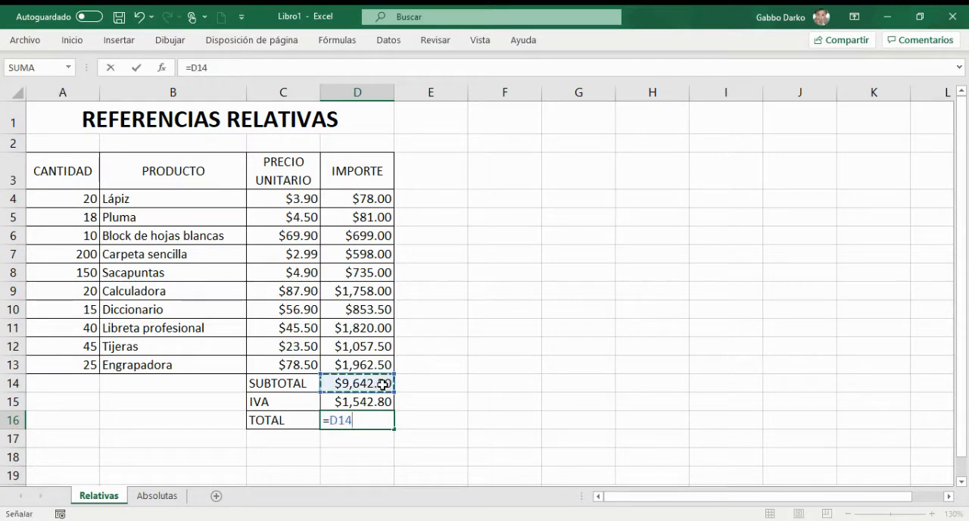
type("+")
left_click(365, 402)
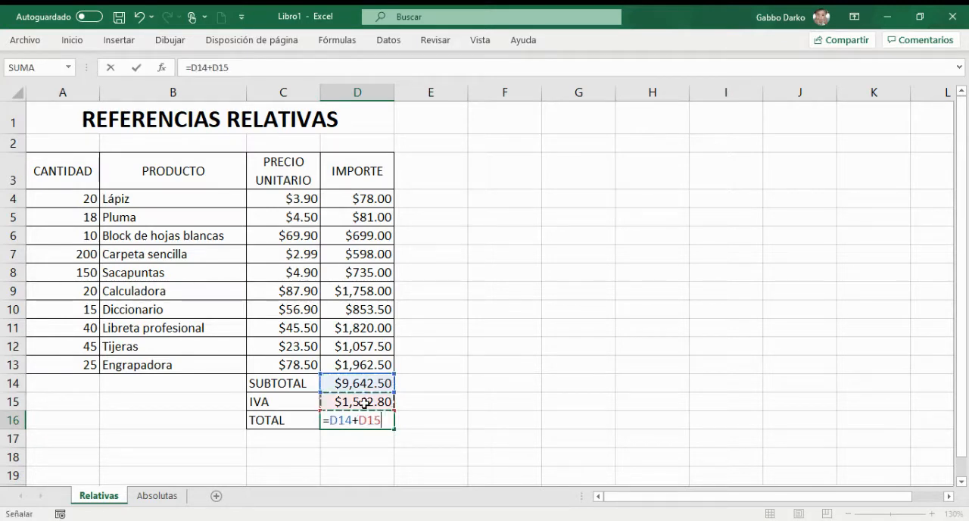
key("Return")
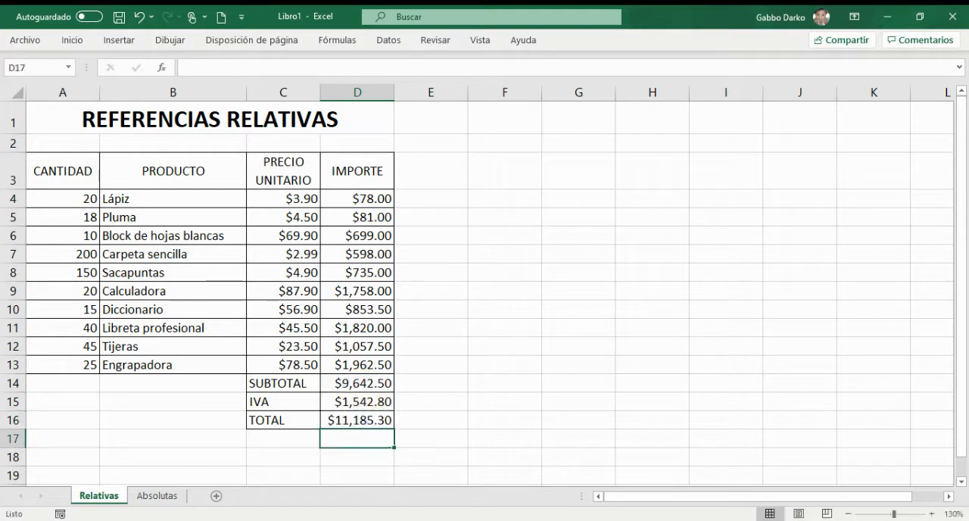
left_click(370, 420)
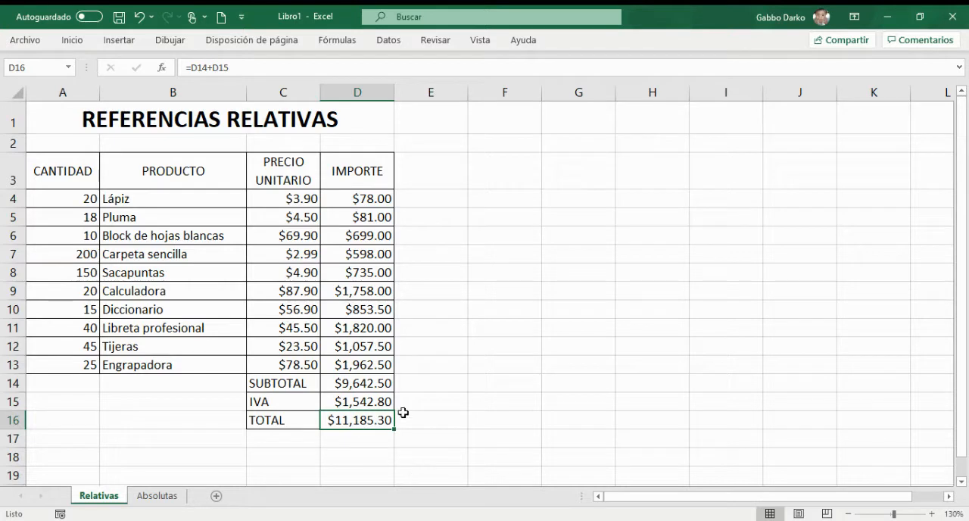
Step: Examine the first IMPORTE formulas from D4 downward to compare how their relative references shift between rows
left_click(365, 203)
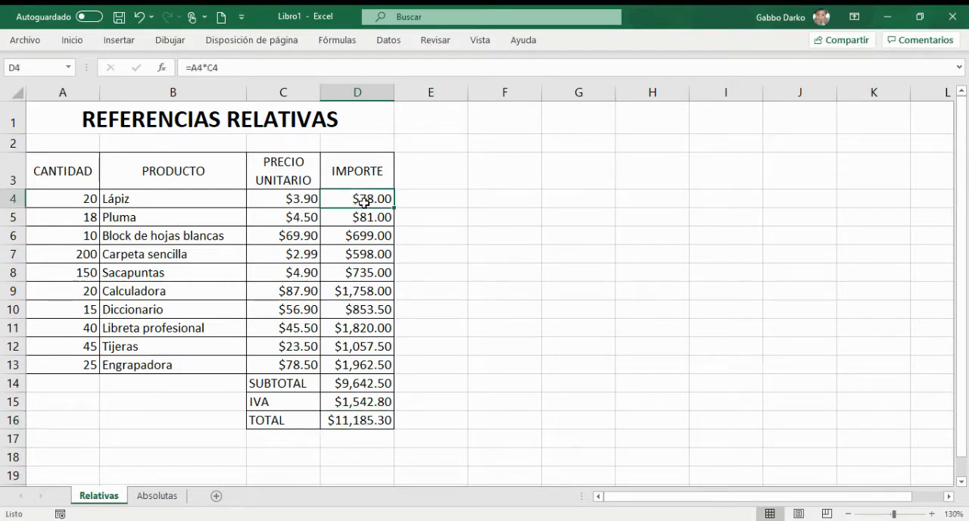
key("Down")
key("Down")
key("Down")
key("Up")
key("Up")
key("Up")
key("Down")
key("Down")
key("Down")
key("Down")
key("Down")
key("Down")
key("Down")
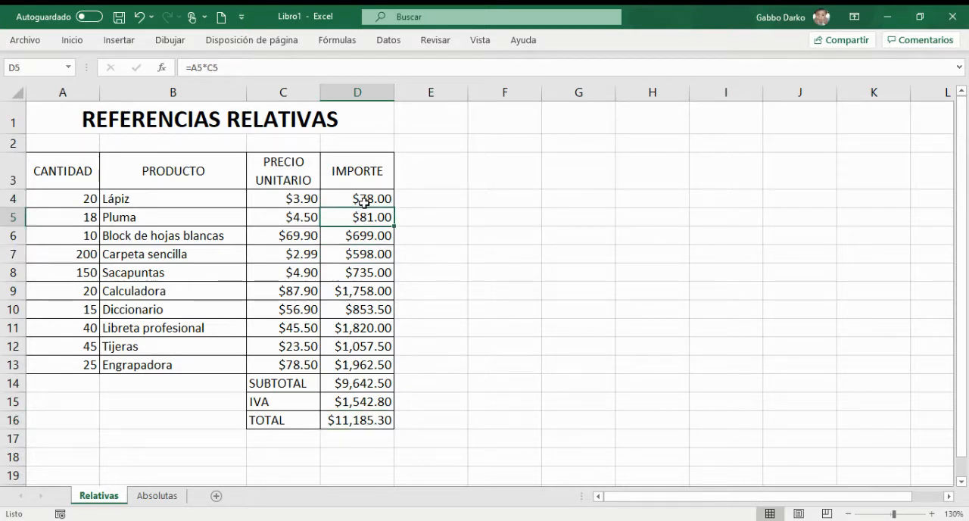
key("Up")
key("Up")
key("Up")
key("Up")
key("Up")
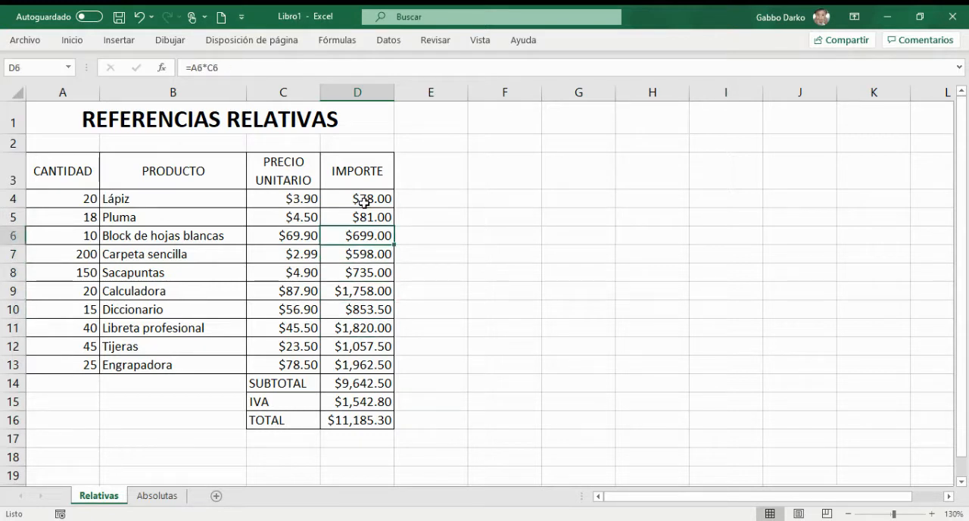
key("Up")
key("Down")
key("Down")
key("Down")
key("Up")
key("Up")
key("Up")
key("Up")
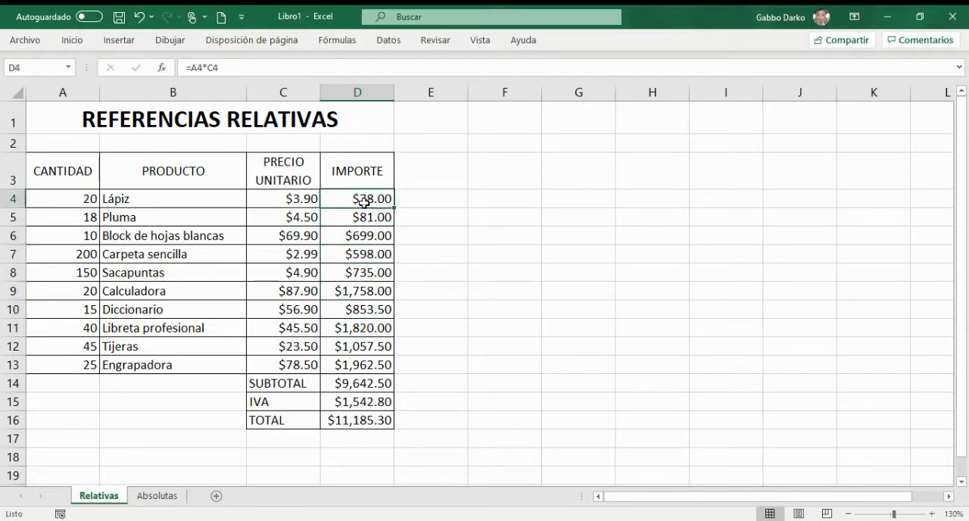
Step: Open the Absolutas sheet and look over the IMPORTE and IMPORTE MAS IVA cells for Lápiz
left_click(158, 496)
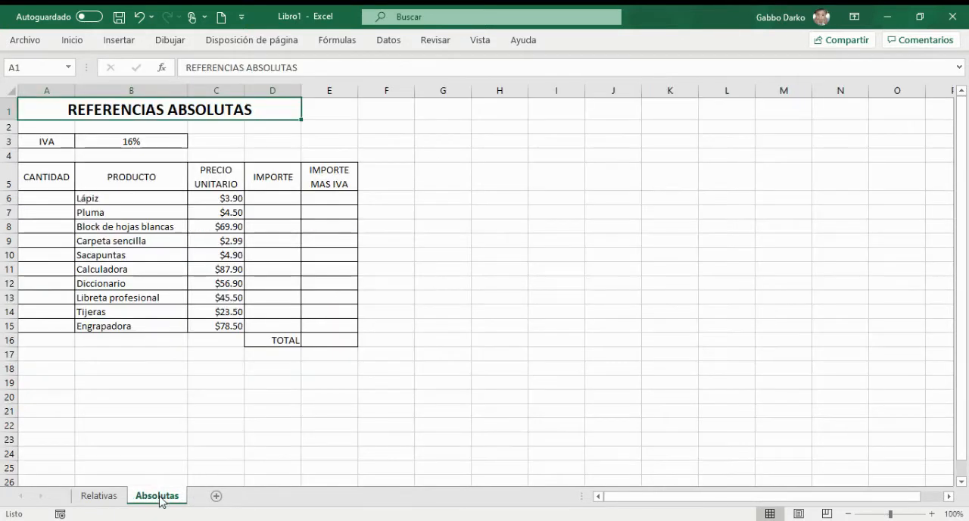
left_click(271, 197)
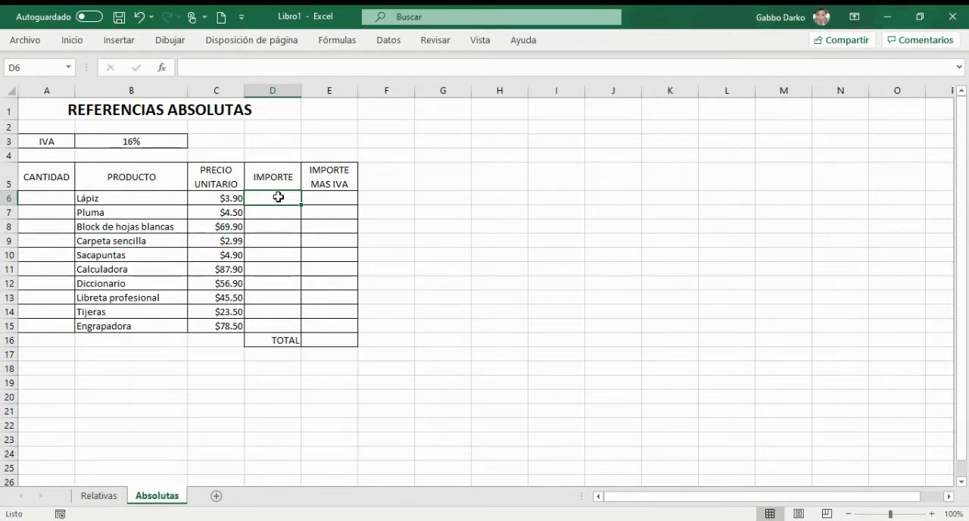
left_click(331, 197)
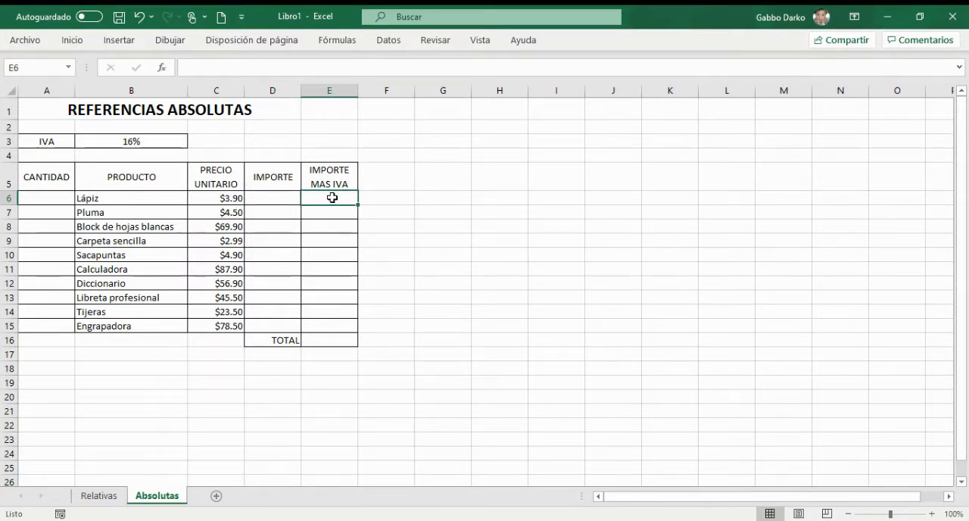
left_click(269, 200)
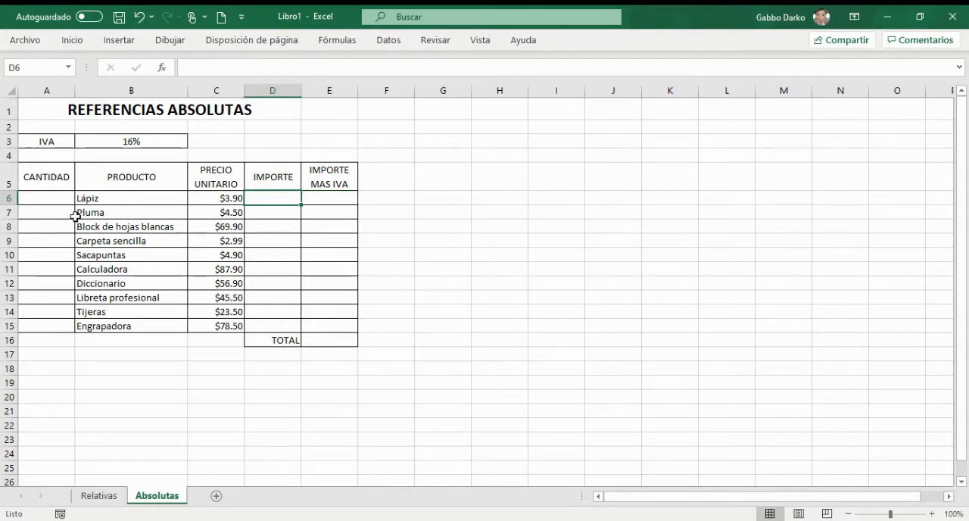
Step: Copy the CANTIDAD values A4:A13 from the Relativas sheet into the Absolutas sheet starting at A6
left_click(90, 496)
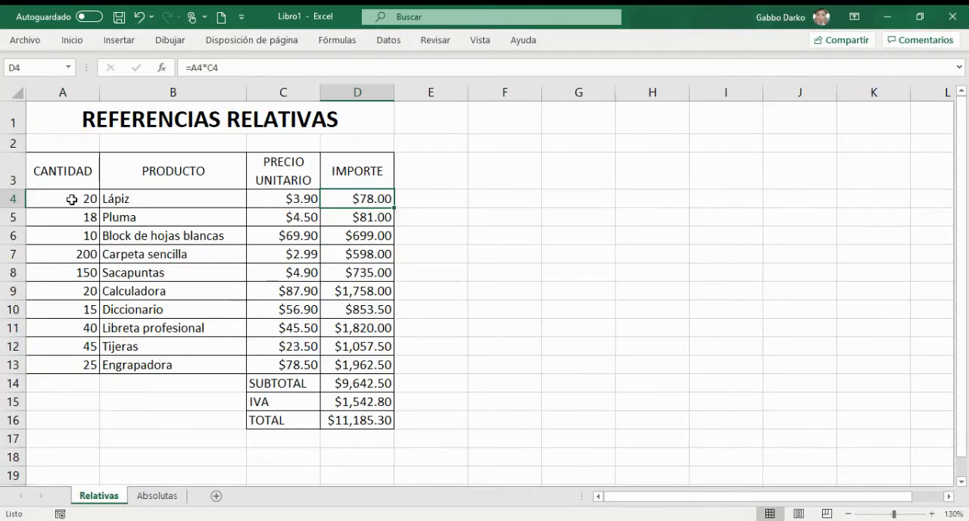
left_click_drag(72, 199, 72, 362)
key("ctrl+c")
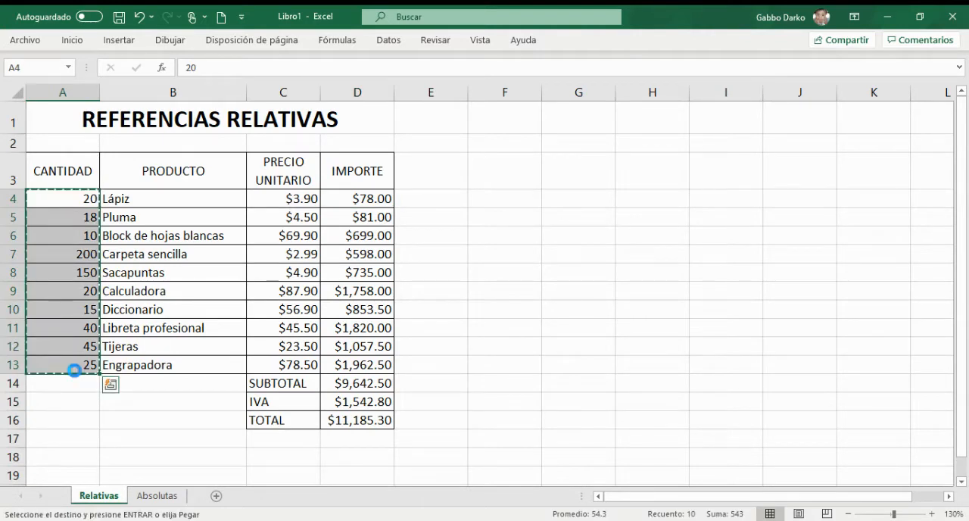
left_click(157, 496)
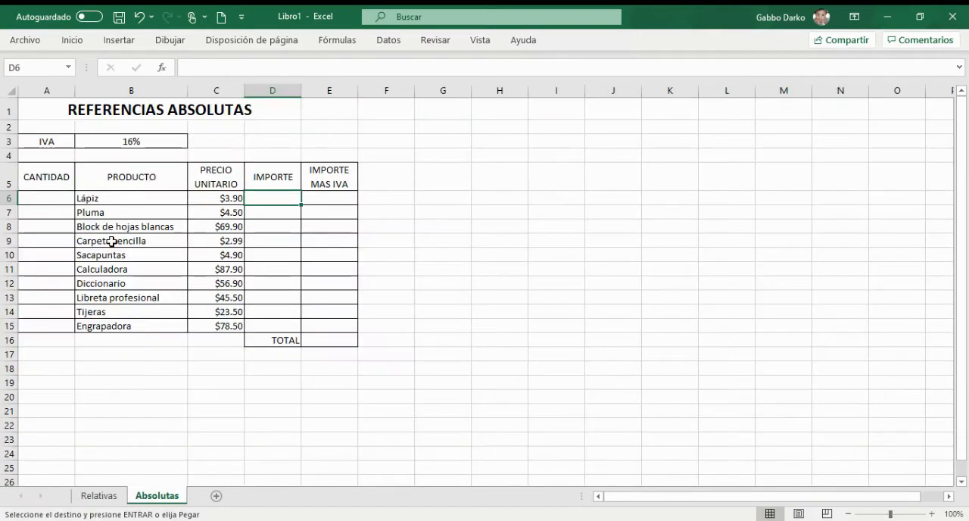
left_click(56, 200)
key("ctrl+v")
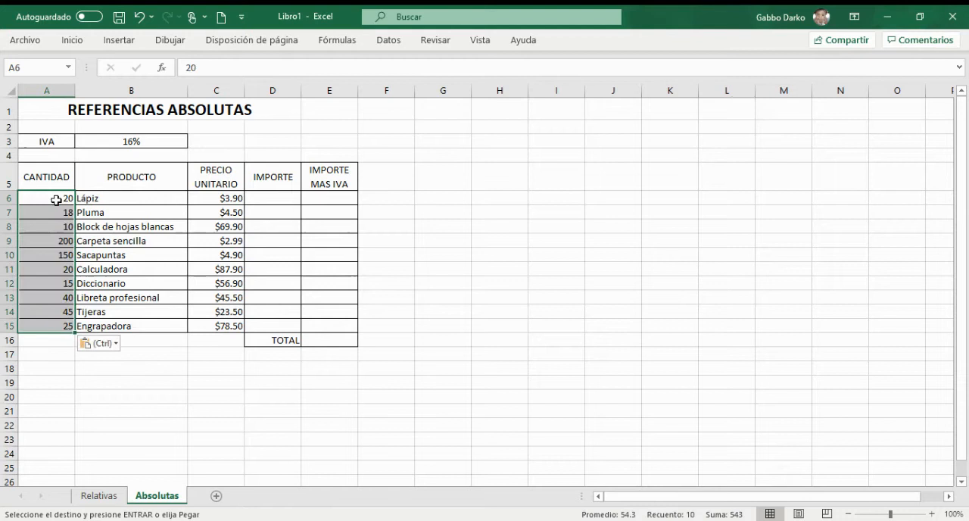
left_click(286, 199)
key("Escape")
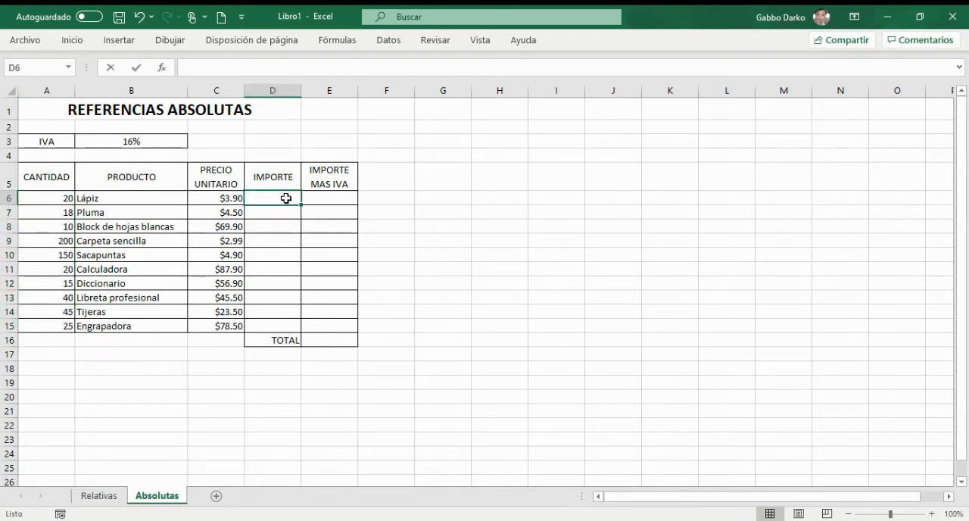
type("=")
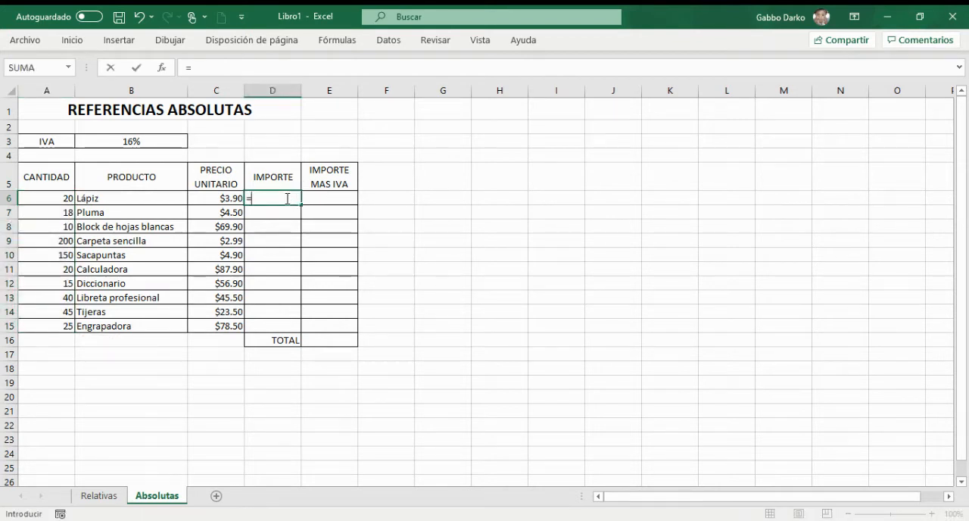
left_click(49, 196)
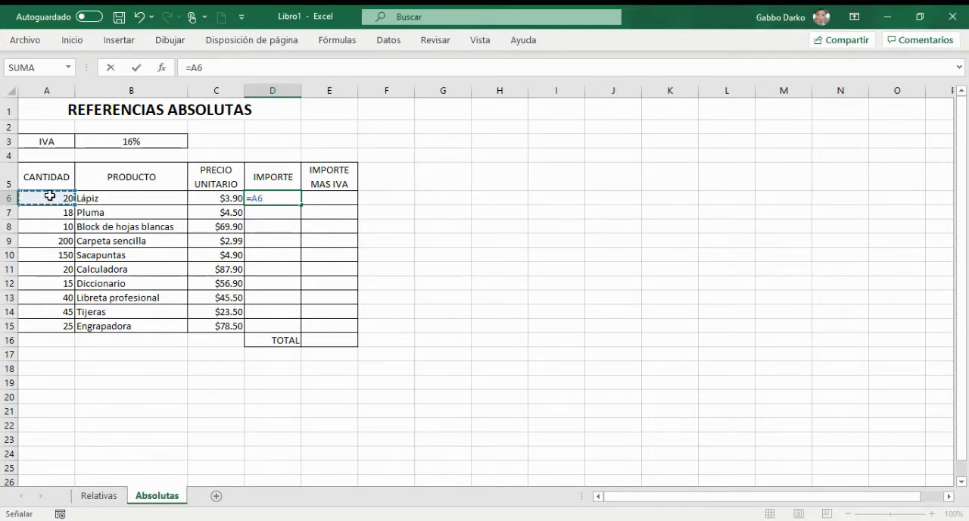
key("Escape")
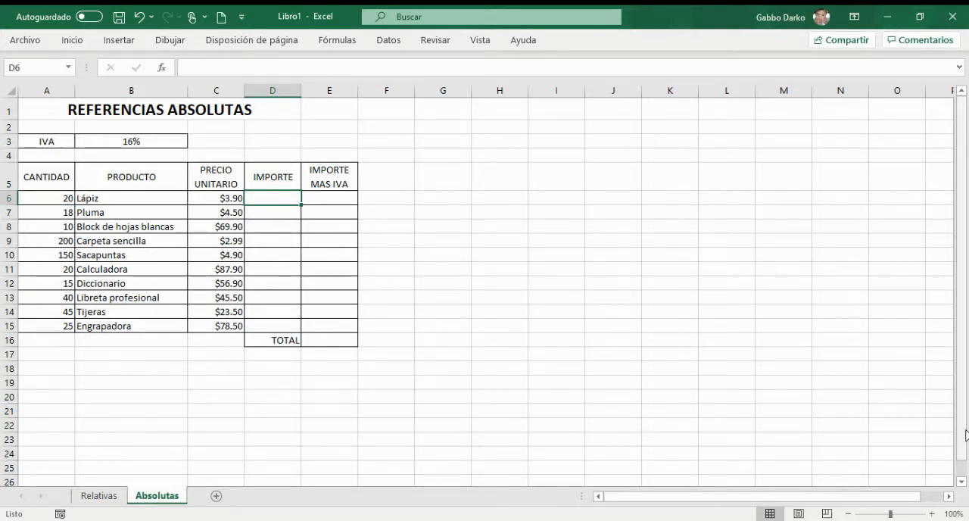
Step: Enter =A6*C6 as the IMPORTE for Lápiz in D6 and fill the formula down through D15
left_click(932, 514)
left_click(932, 514)
left_click(933, 514)
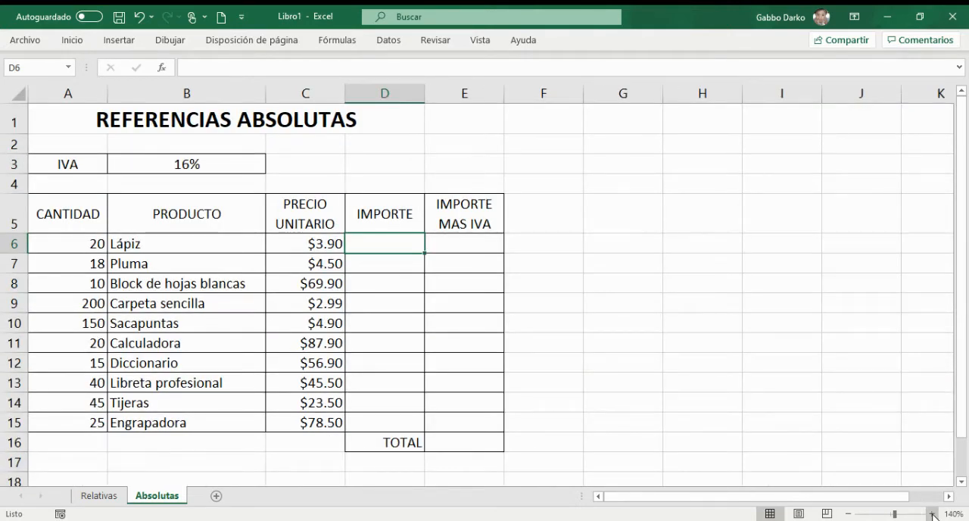
left_click(933, 514)
left_click(932, 514)
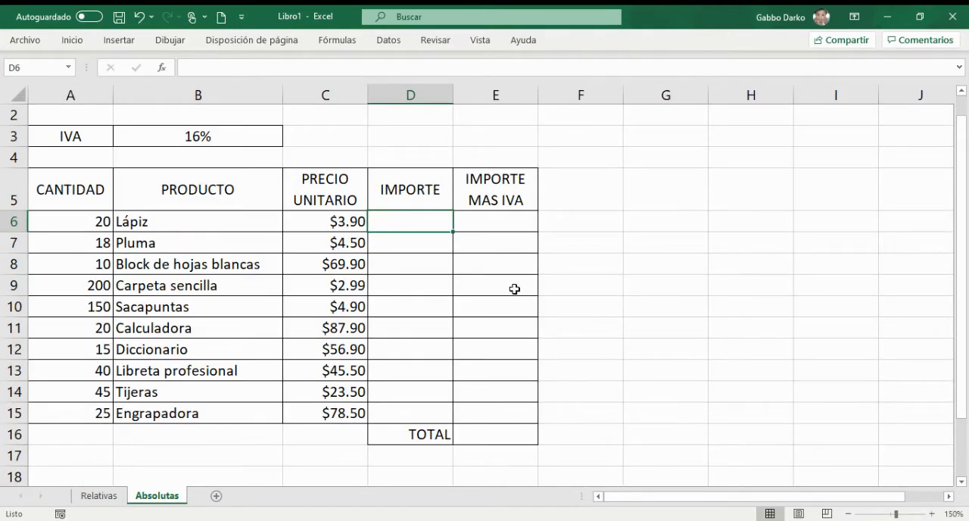
type("=")
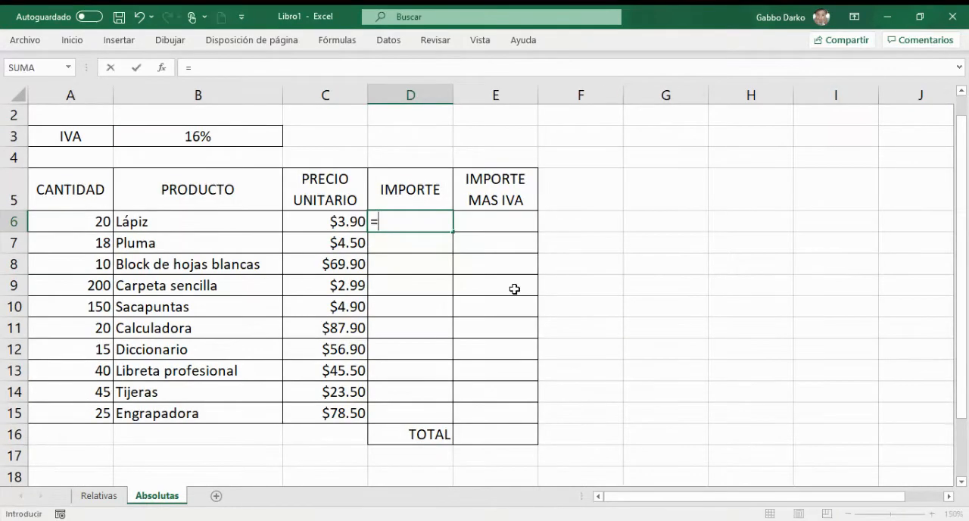
left_click(67, 224)
type("*")
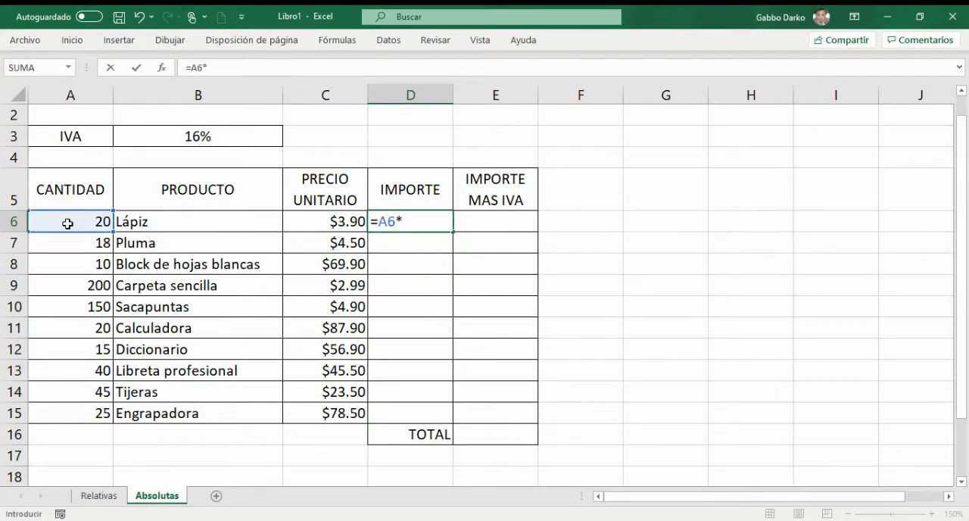
left_click(305, 222)
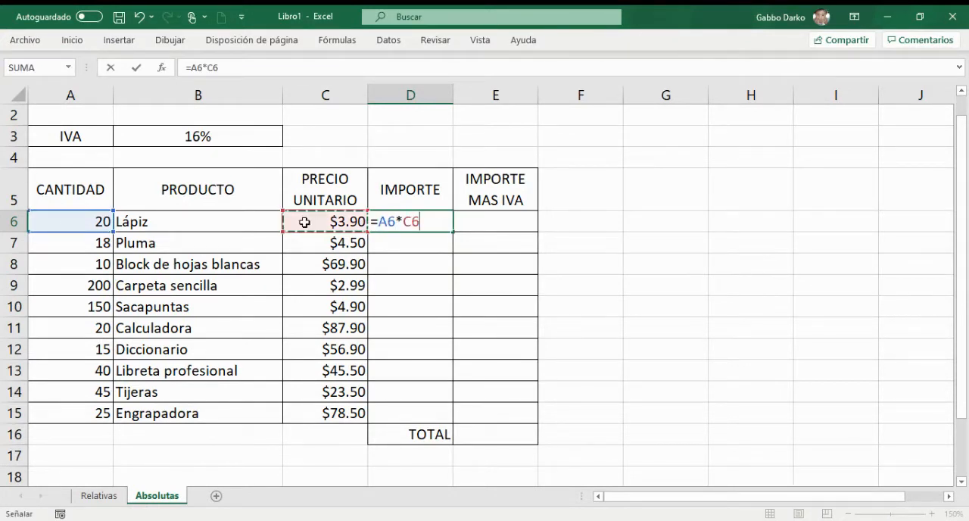
key("Return")
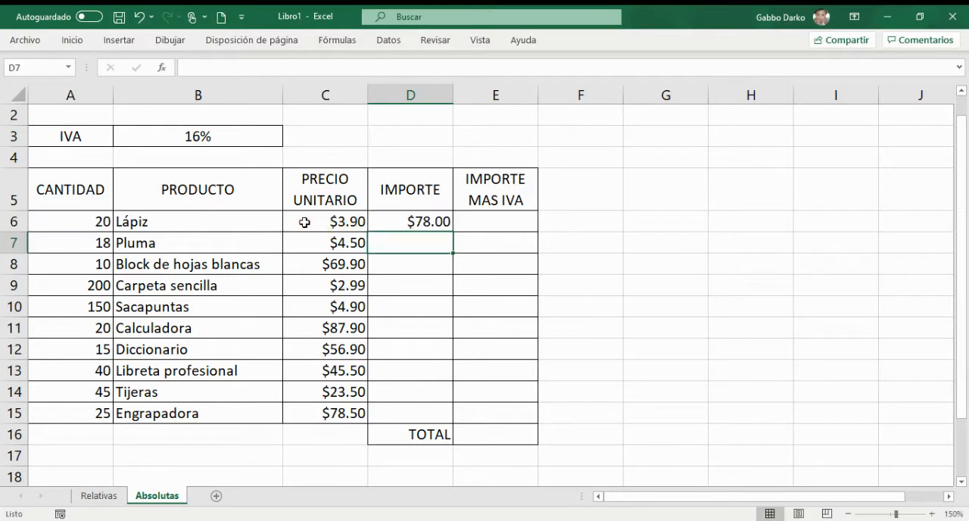
left_click(437, 222)
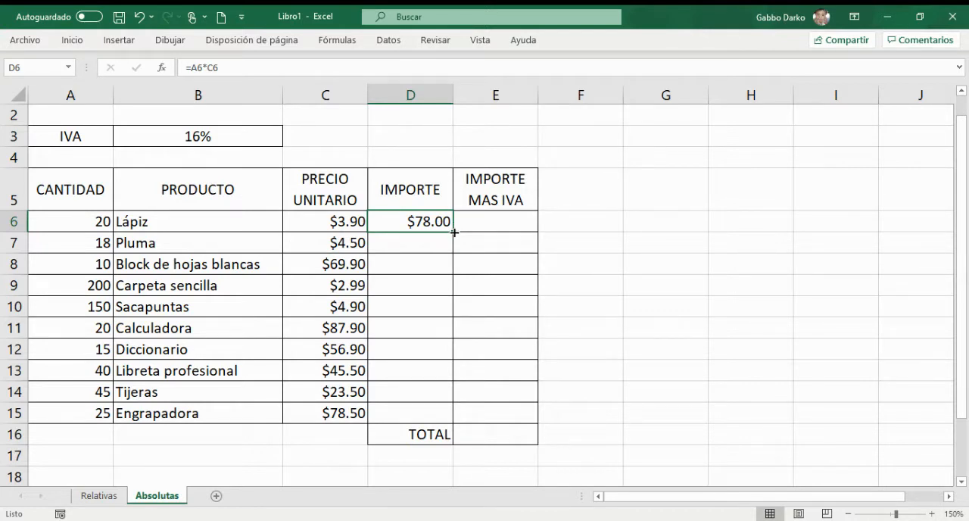
left_click_drag(453, 232, 431, 419)
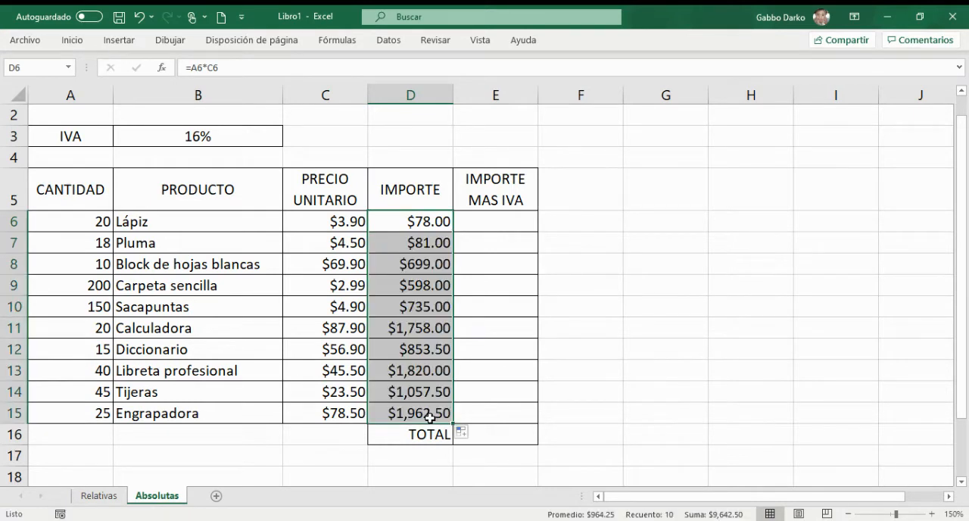
Step: Check the row references in the copied IMPORTE formulas on the Absolutas sheet, starting from D7
left_click(409, 243)
key("Down")
key("Down")
key("Down")
key("Down")
key("Down")
key("Down")
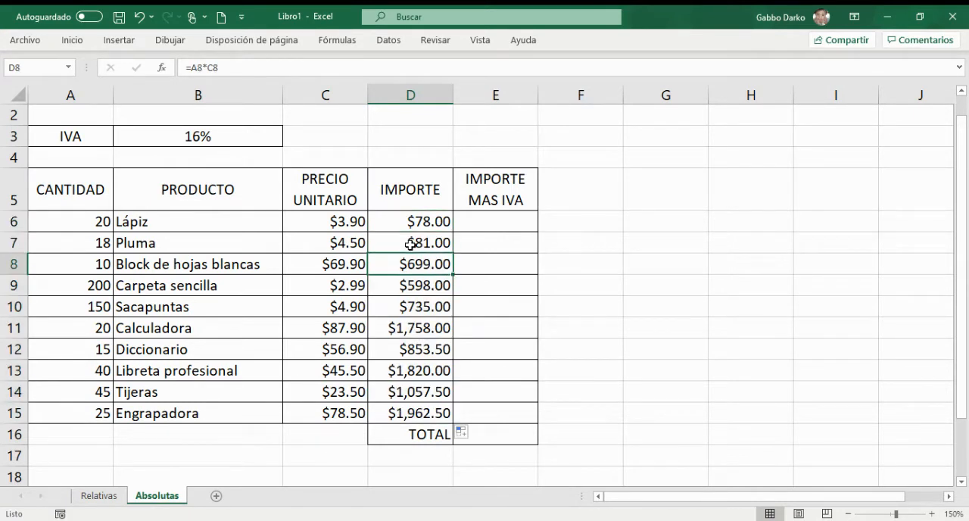
Step: Check the remaining IMPORTE formulas down to D15 and review the IMPORTE and IMPORTE MAS IVA cells for Lápiz
key("Down")
key("Down")
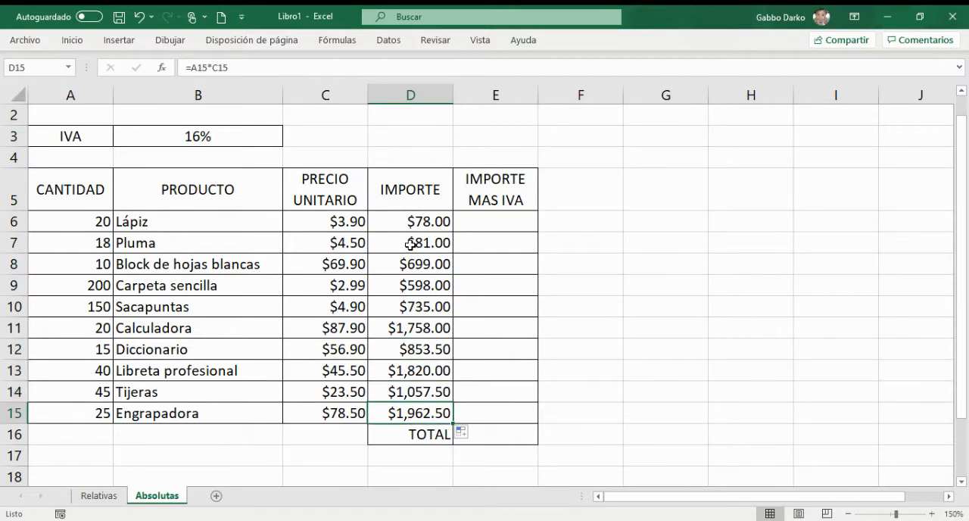
left_click(489, 224)
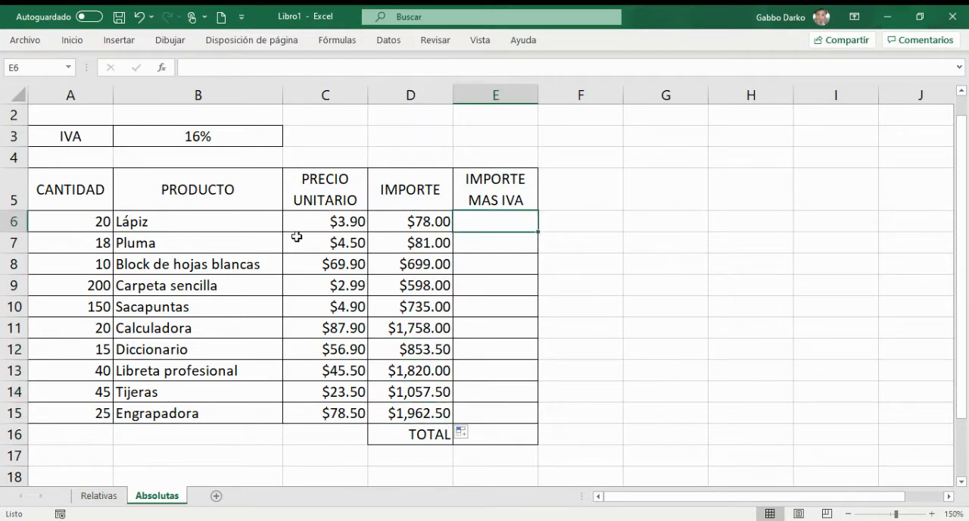
left_click(15, 221)
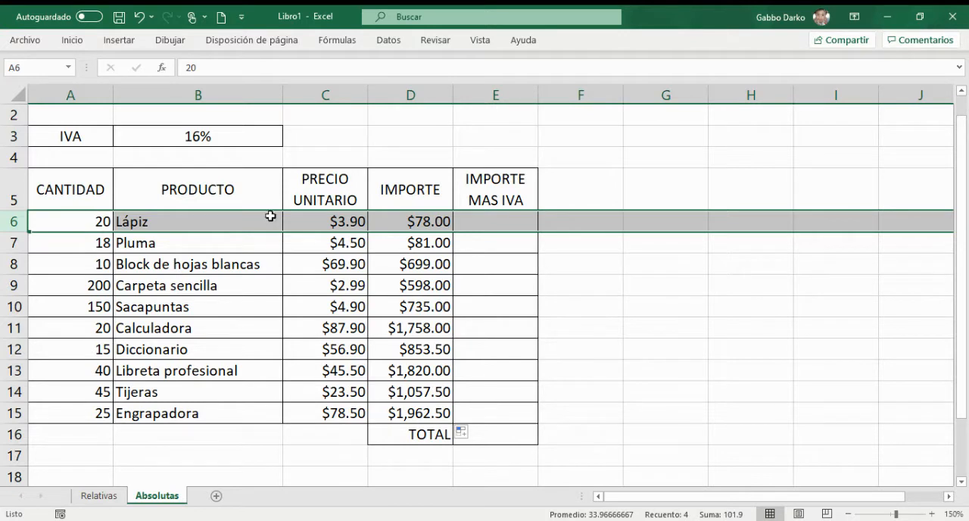
left_click(413, 224)
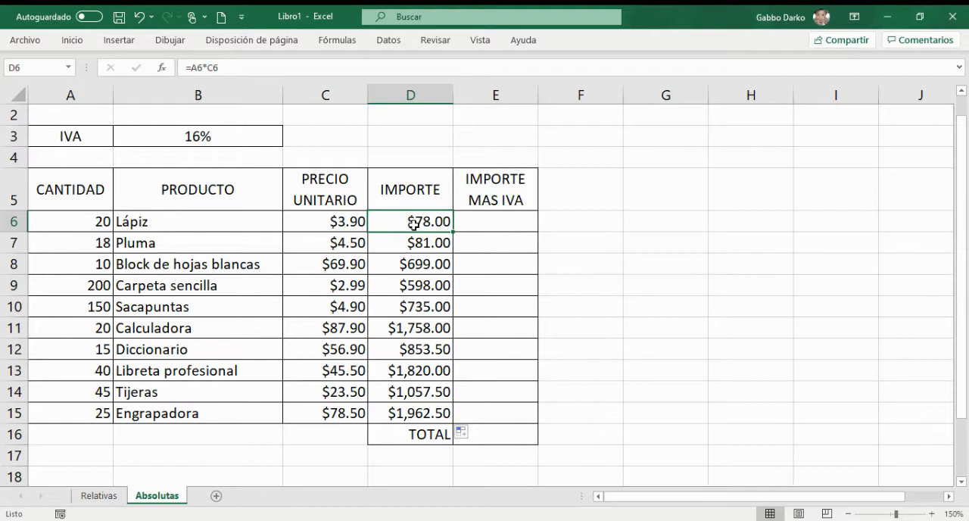
left_click(497, 221)
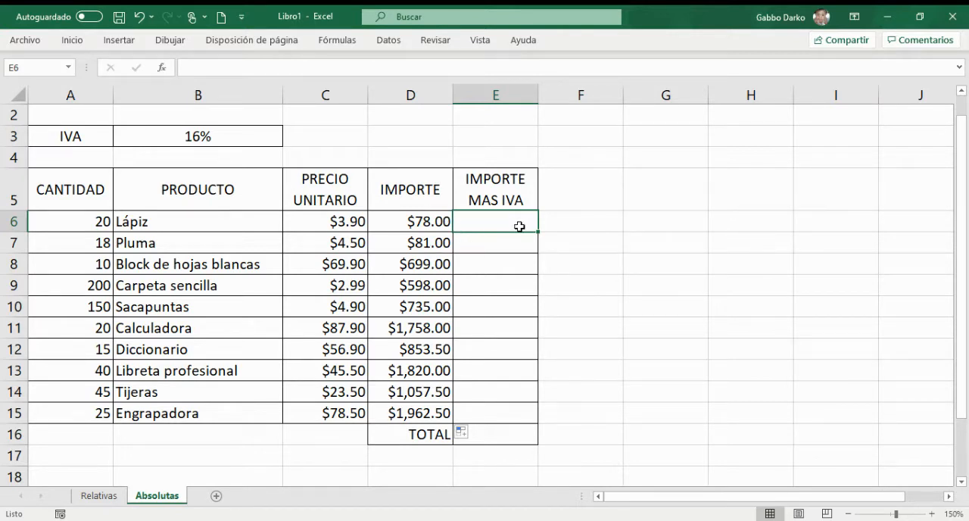
Step: Shorten the IMPORTE MAS IVA heading in E5 to IVA
type("=")
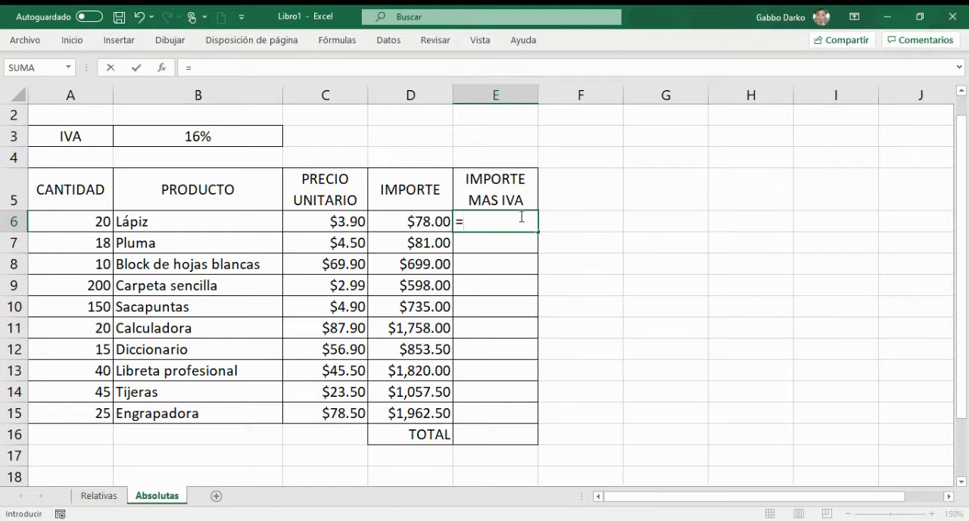
key("Escape")
double_click(502, 200)
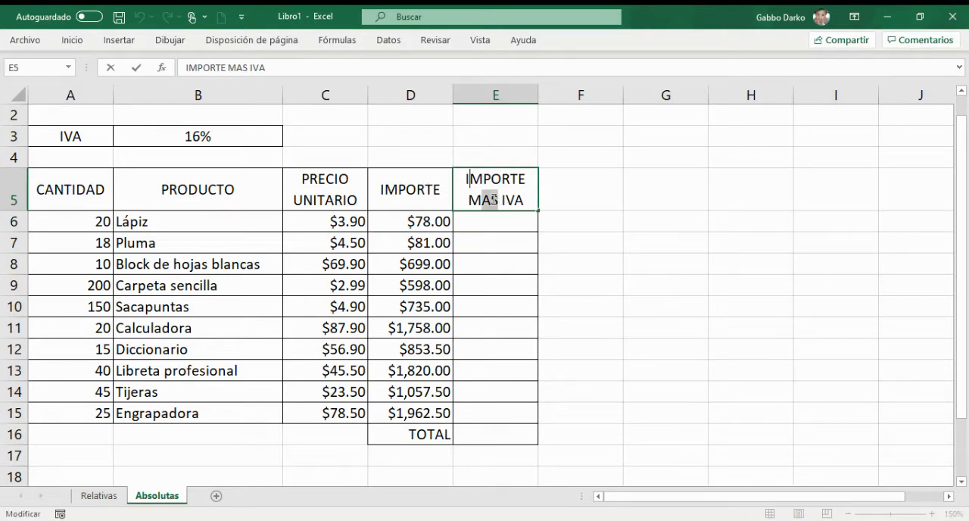
left_click_drag(493, 200, 469, 178)
key("BackSpace")
key("Return")
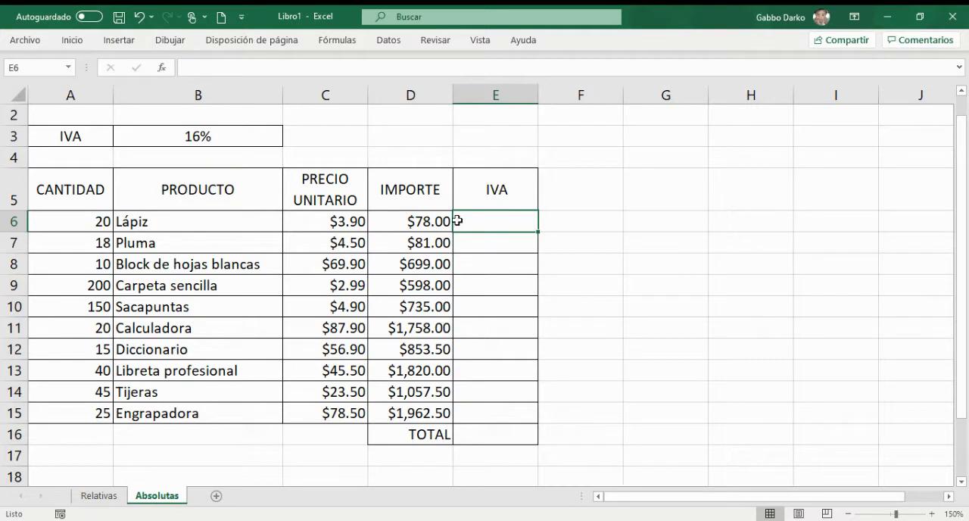
Step: Enter =D6*B3 as the IVA for Lápiz in E6 and fill the formula down through E15
left_click(415, 219)
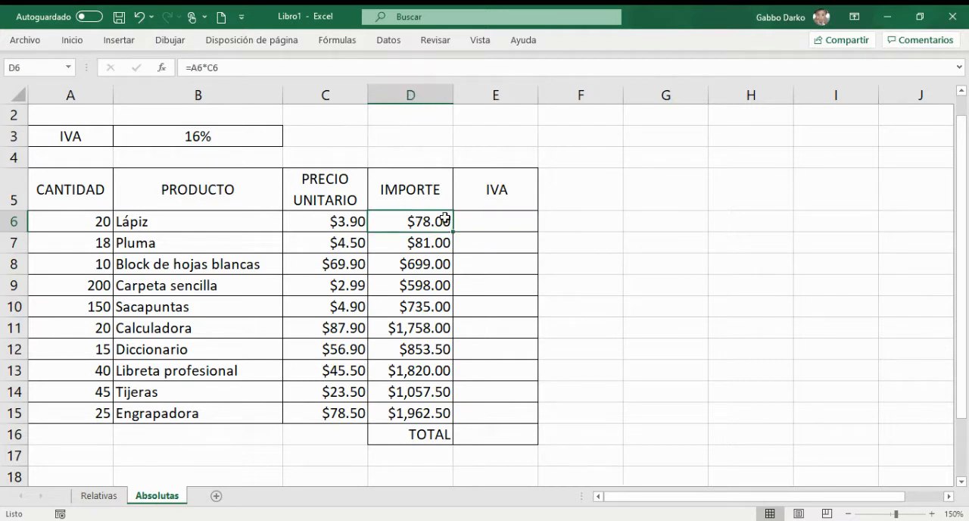
left_click(494, 218)
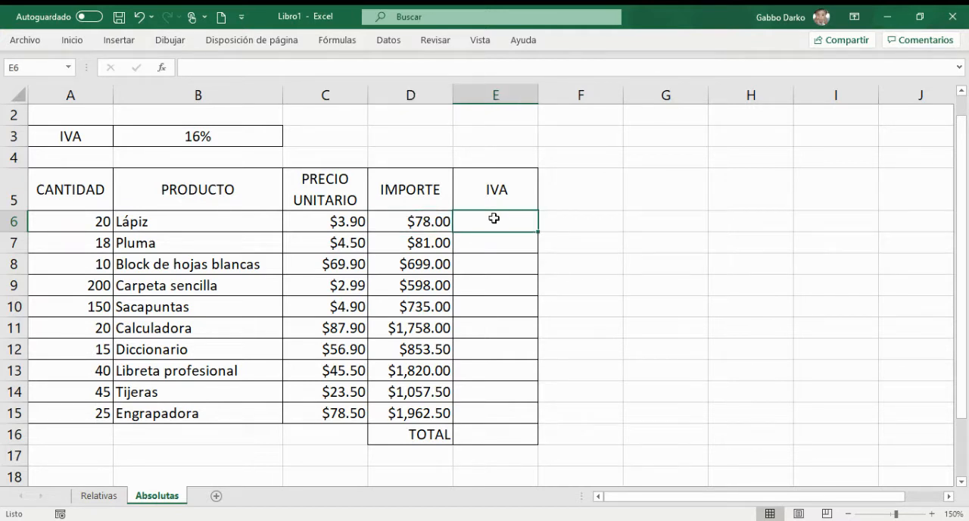
type("=")
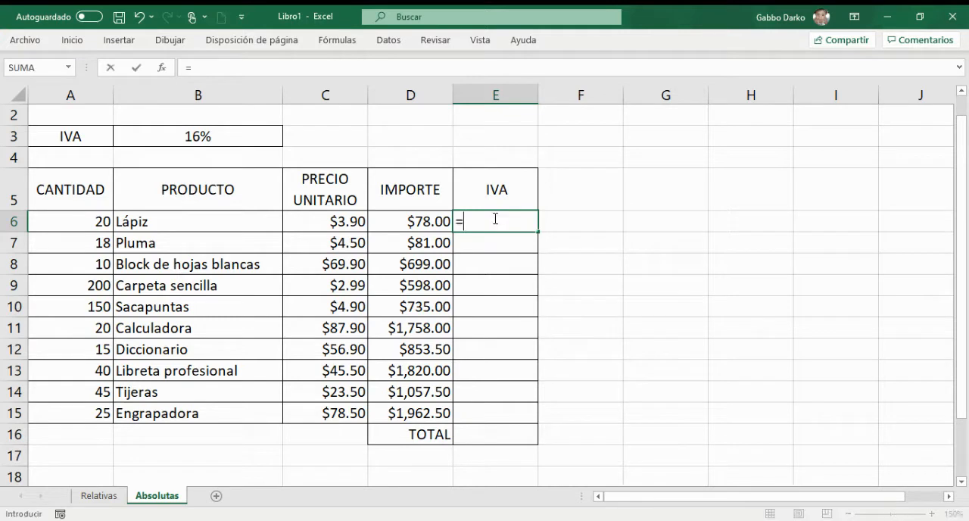
left_click(421, 223)
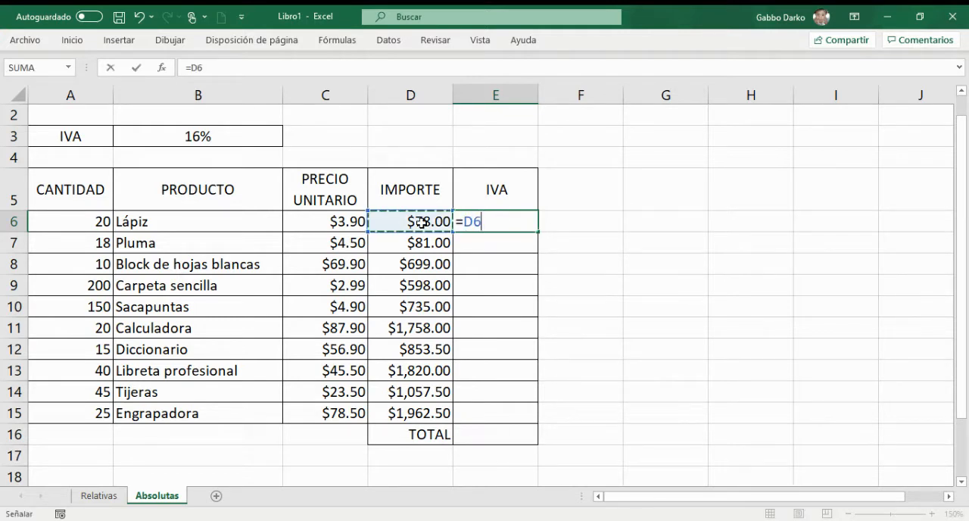
type("*")
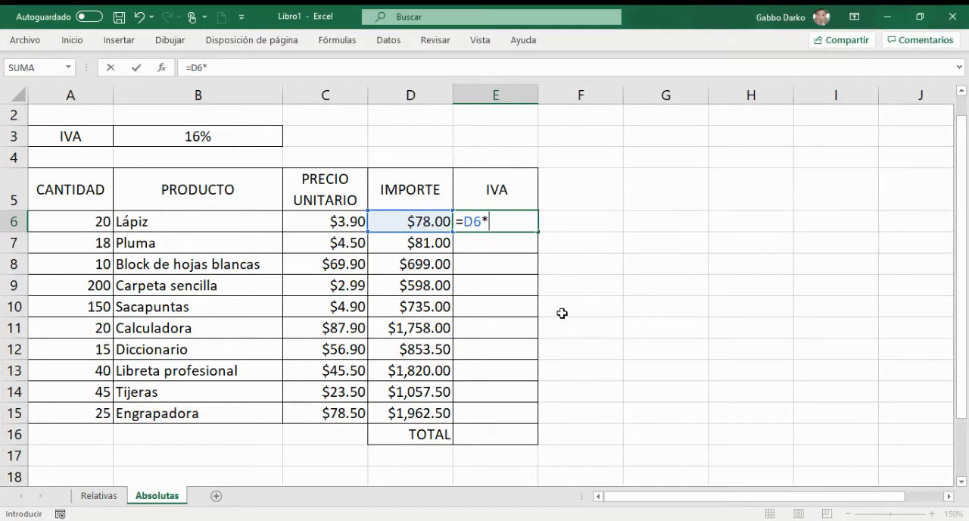
type("0.16")
key("BackSpace")
key("BackSpace")
key("BackSpace")
key("BackSpace")
type("B3")
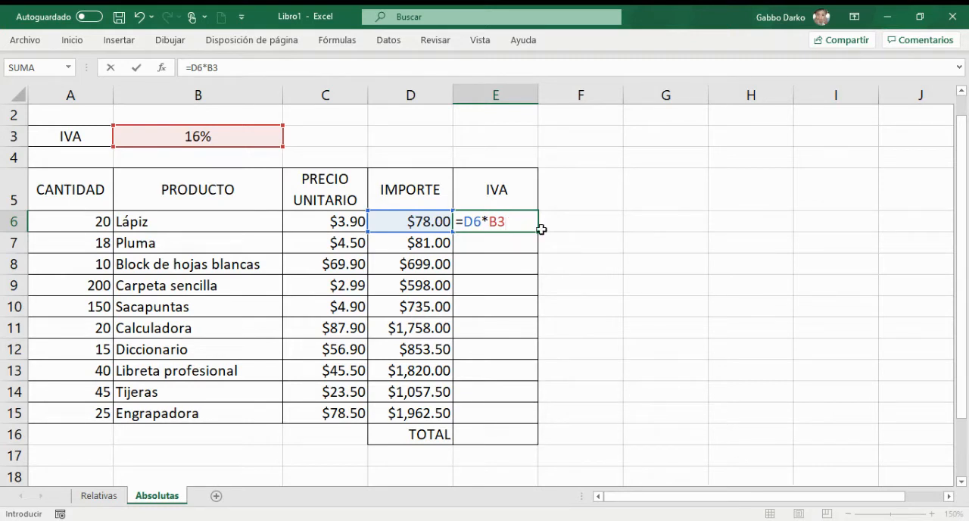
left_click_drag(540, 233, 528, 418)
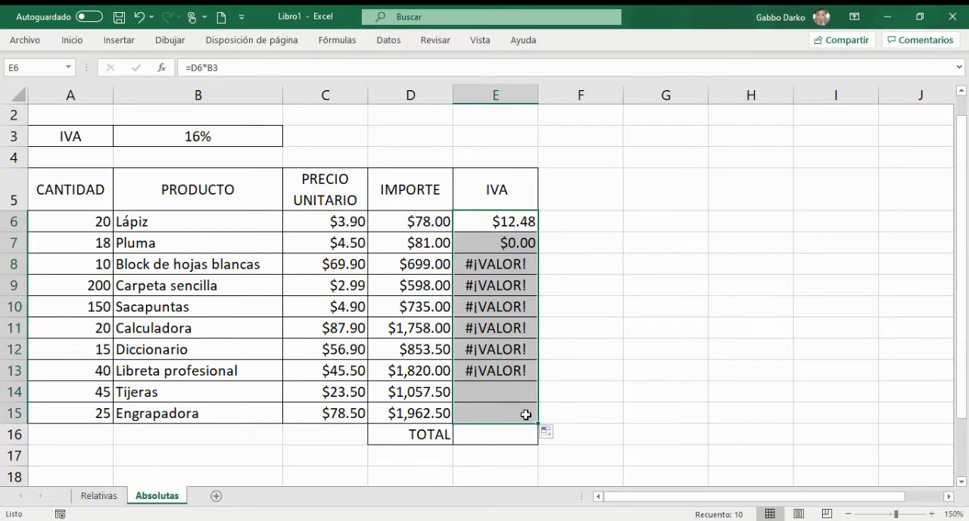
Step: Compare the cell references used by the IVA formulas for Lápiz in E6 and Pluma in E7
left_click(489, 266)
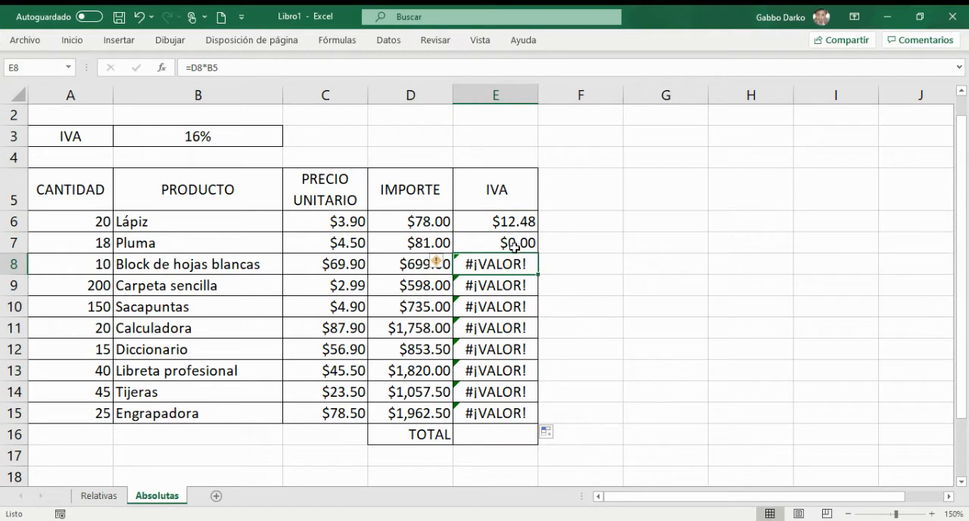
left_click(514, 246)
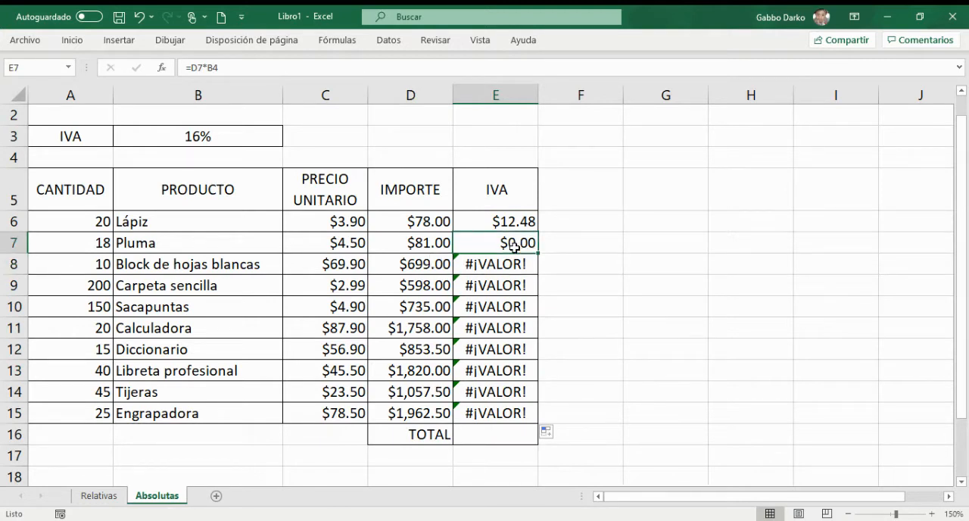
left_click(507, 222)
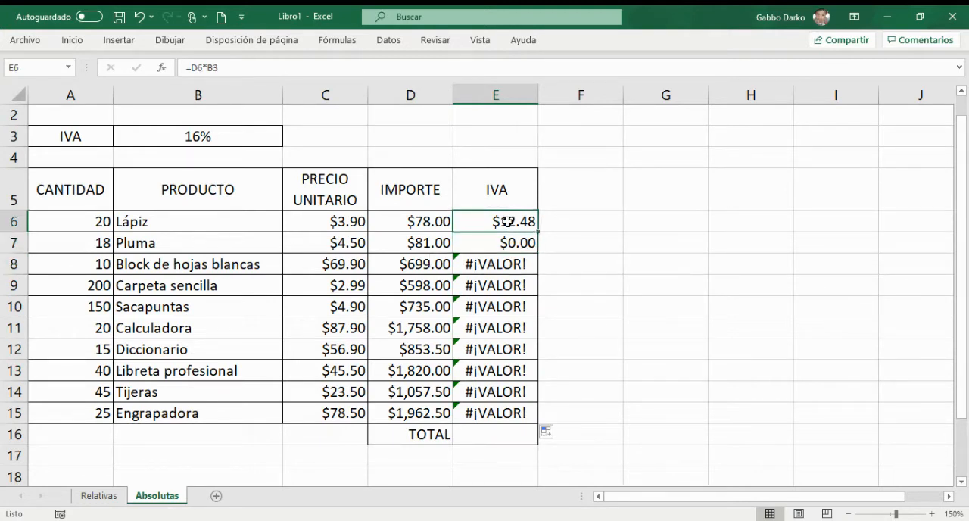
double_click(506, 221)
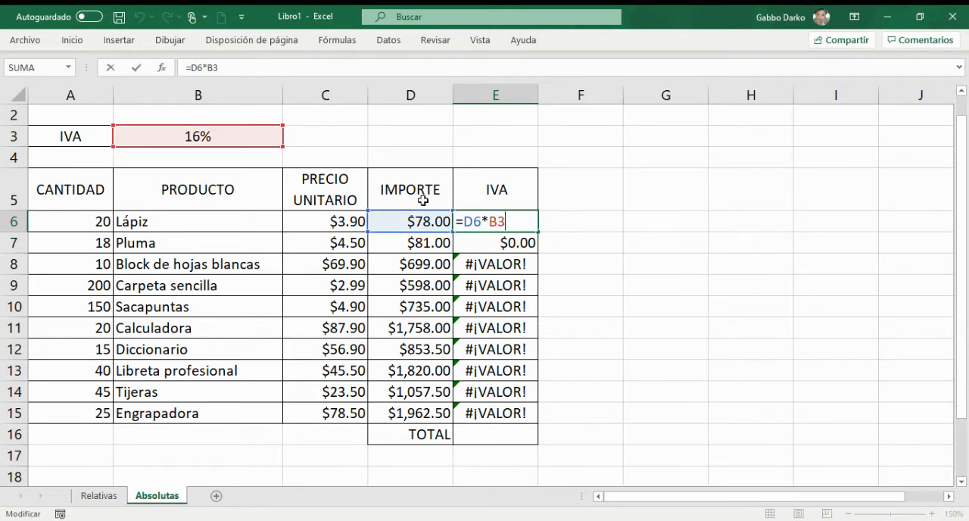
key("ctrl+Return")
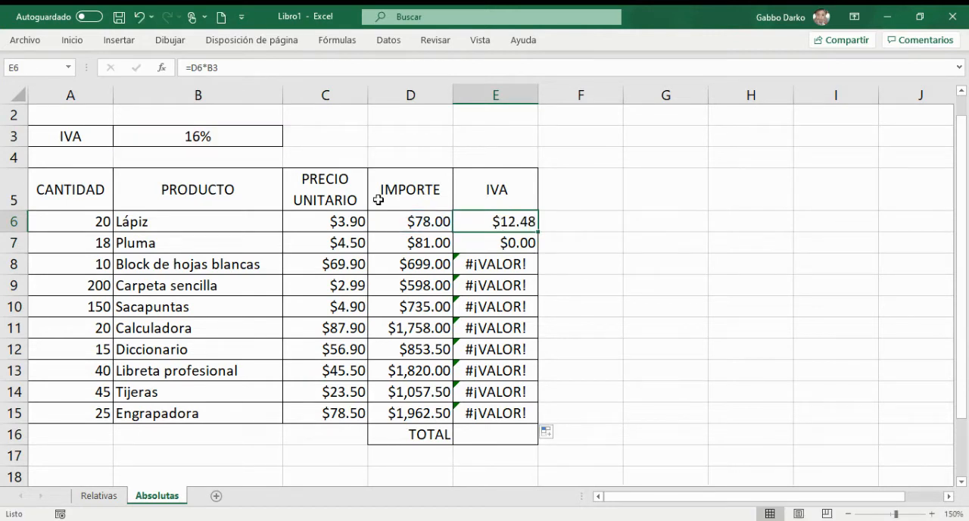
left_click(492, 246)
double_click(492, 245)
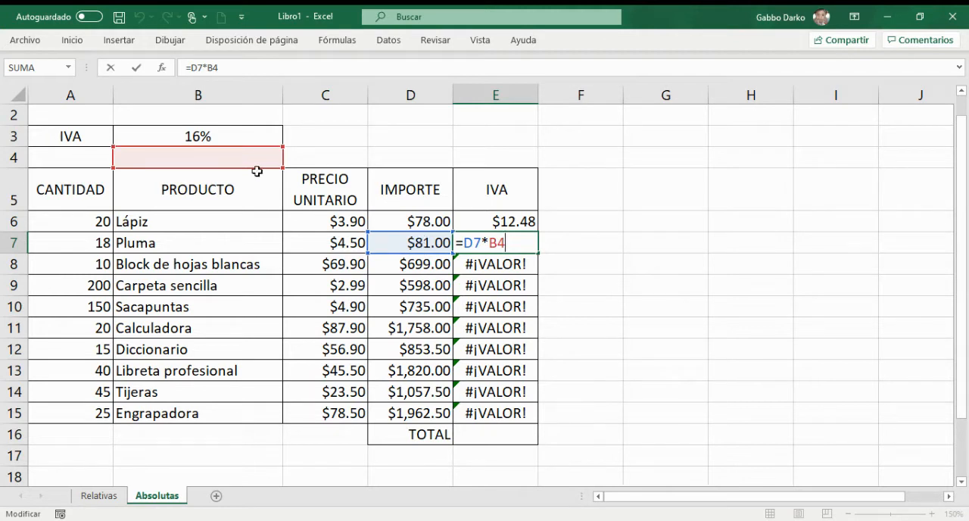
key("ctrl+Return")
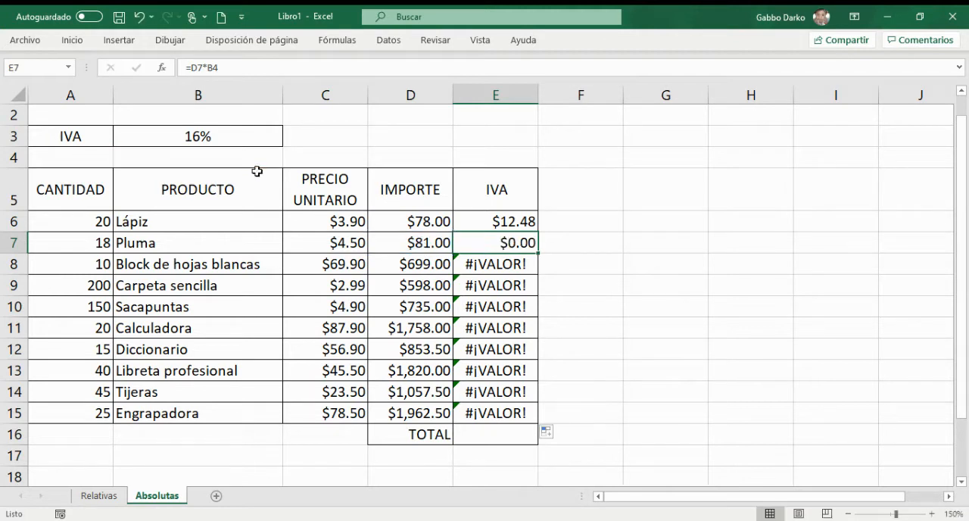
Step: Examine which cells the copied IVA formulas in E8 through E11 refer to
left_click(516, 266)
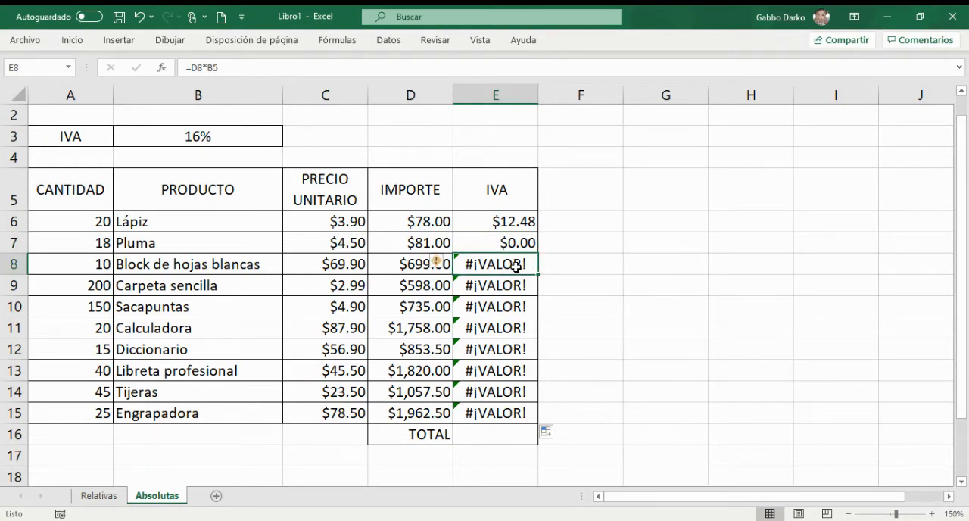
double_click(516, 267)
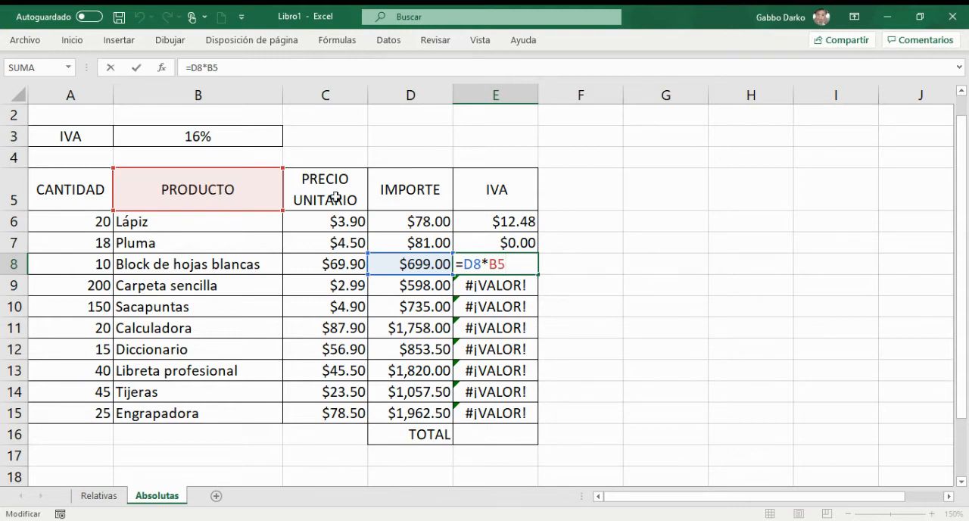
key("Return")
double_click(500, 286)
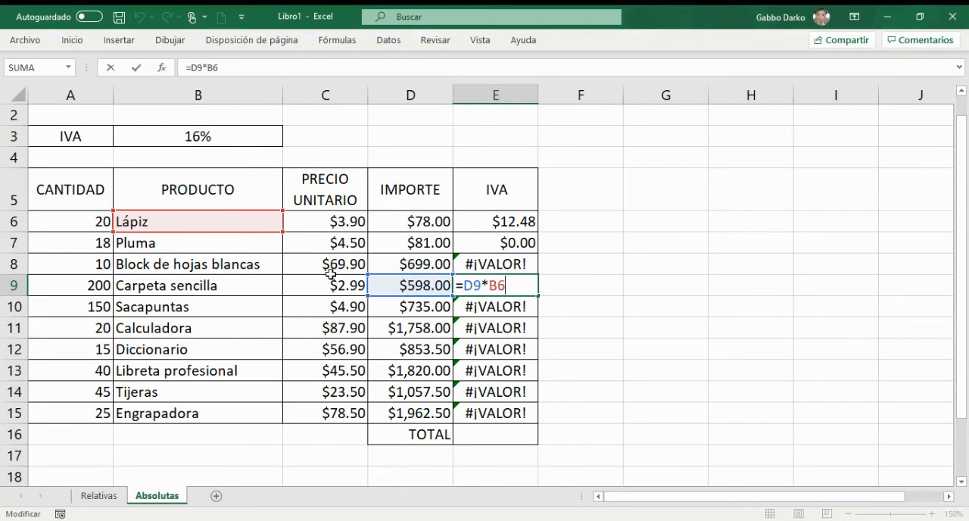
key("ctrl+Return")
left_click(522, 311)
double_click(523, 311)
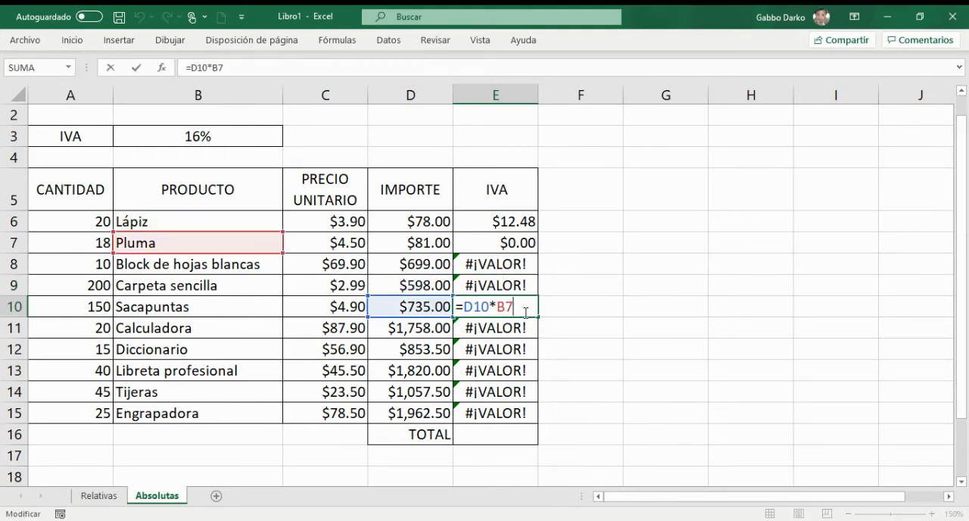
key("ctrl+Return")
left_click(504, 330)
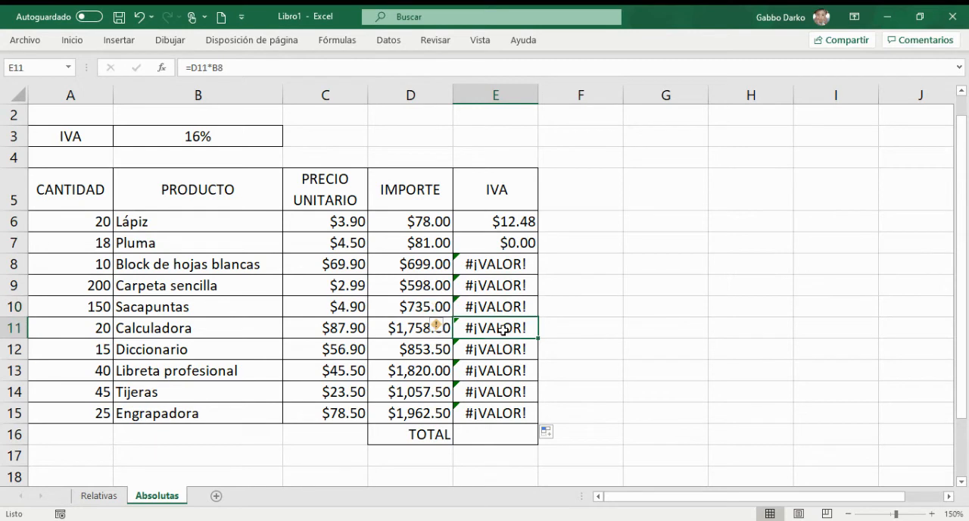
double_click(504, 329)
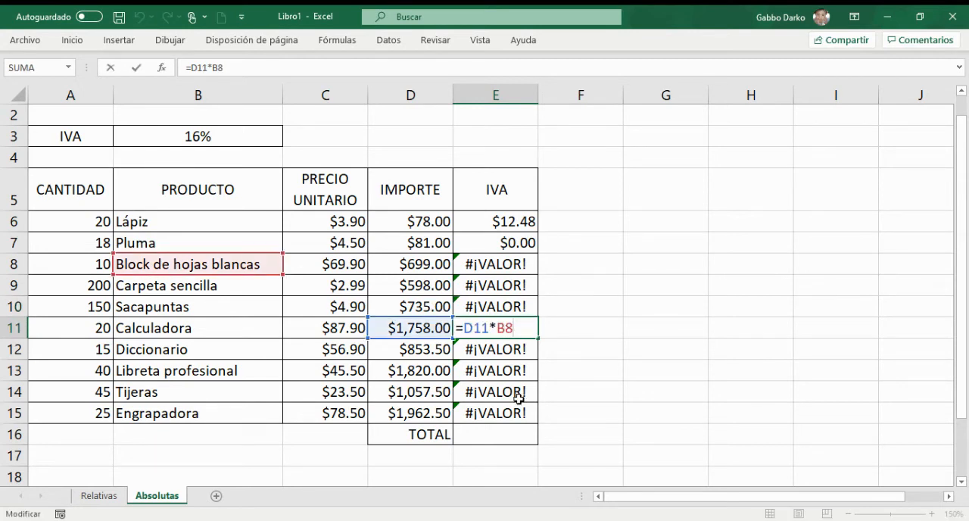
key("ctrl+Return")
Step: Make the IVA rate reference absolute in E6, giving =D6*$B$3, and fill the formula down through E15
left_click(512, 225)
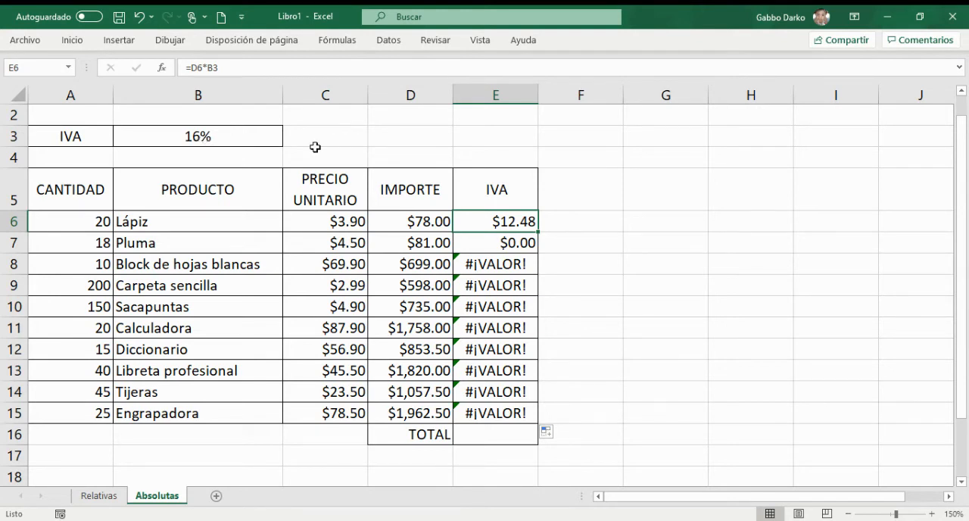
left_click(418, 220)
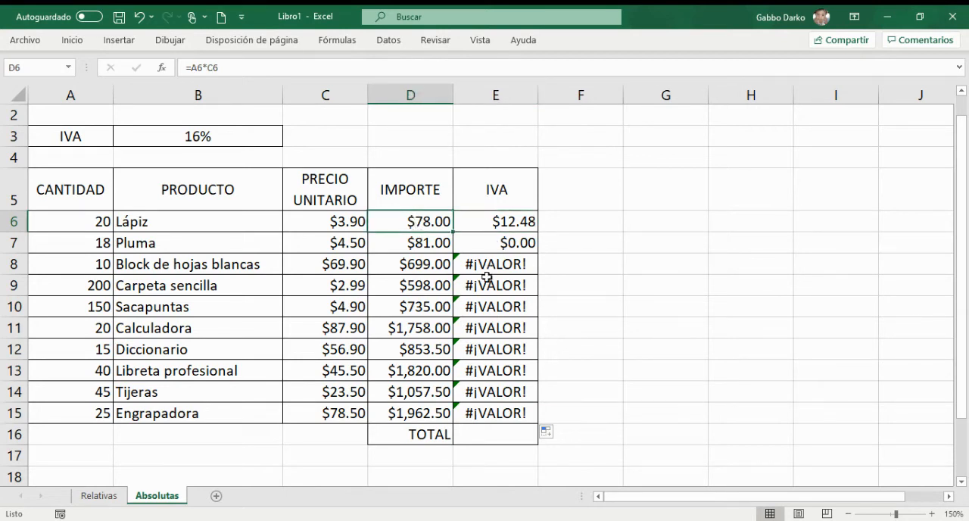
left_click(517, 223)
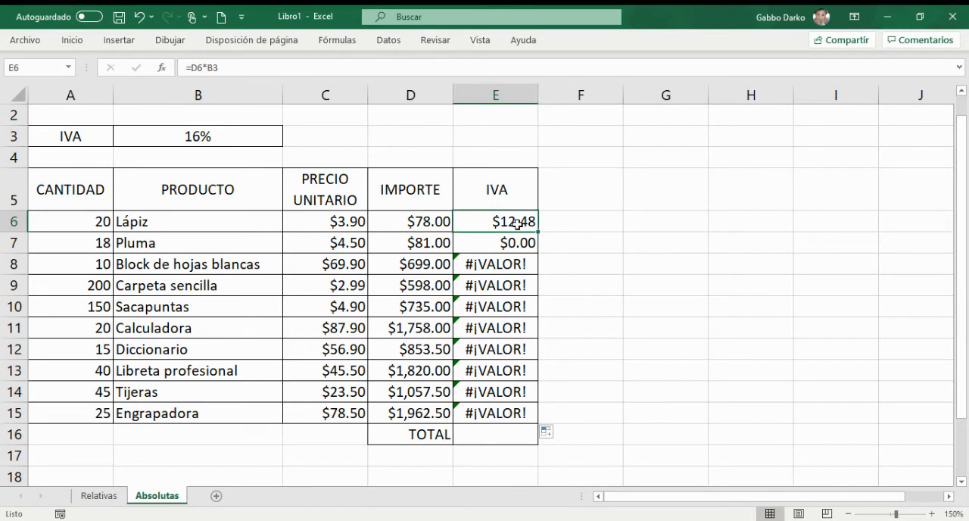
key("F2")
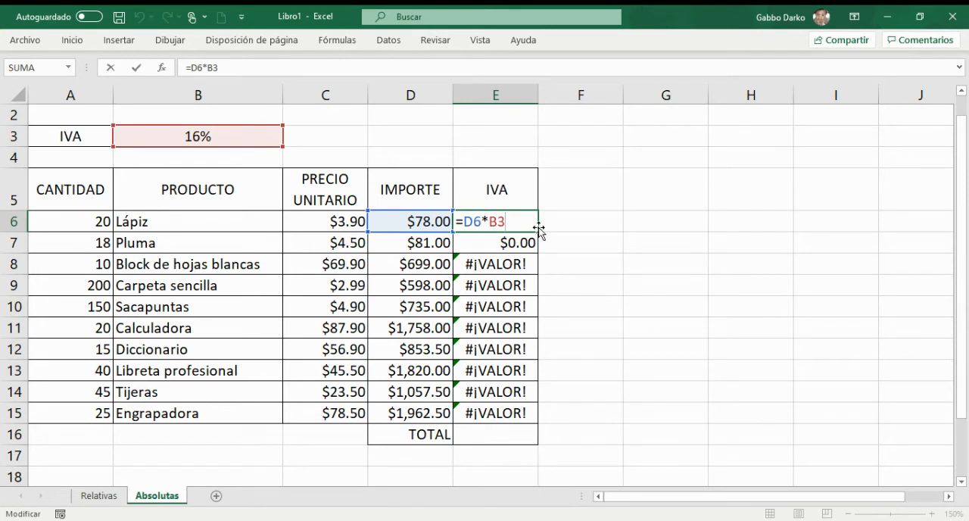
key("Left")
key("Left")
type("$")
key("Right")
type("$")
left_click_drag(539, 229, 524, 412)
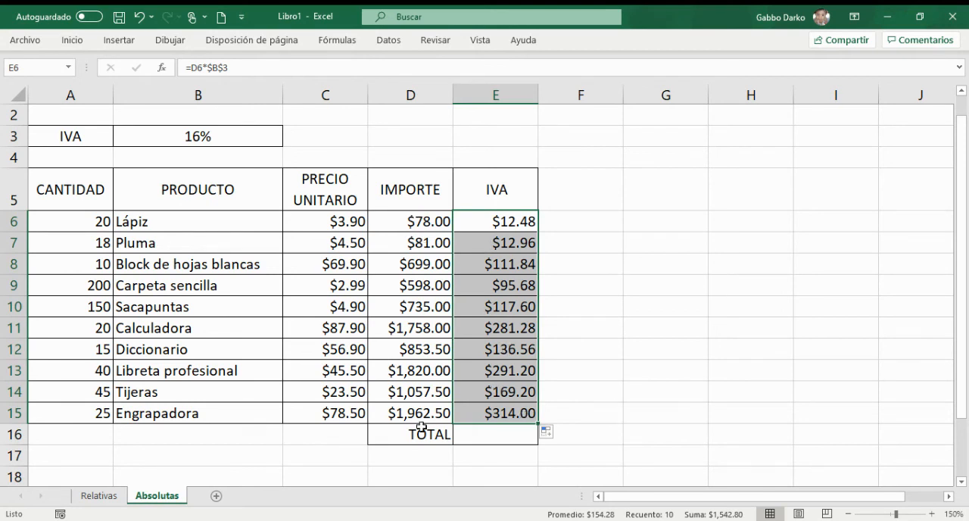
Step: Examine which cells the copied IVA formulas for Pluma, Block de hojas blancas and Carpeta sencilla in E7 through E9 refer to
left_click(524, 244)
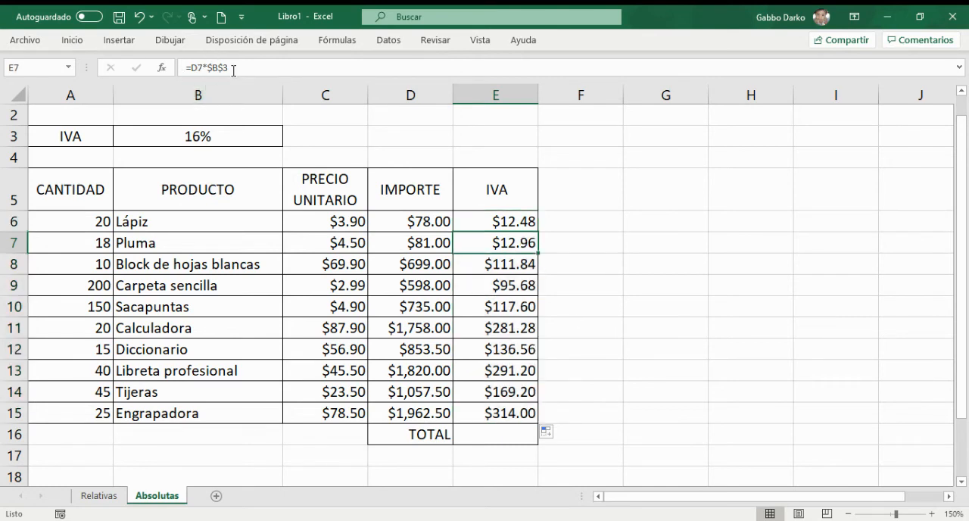
key("F2")
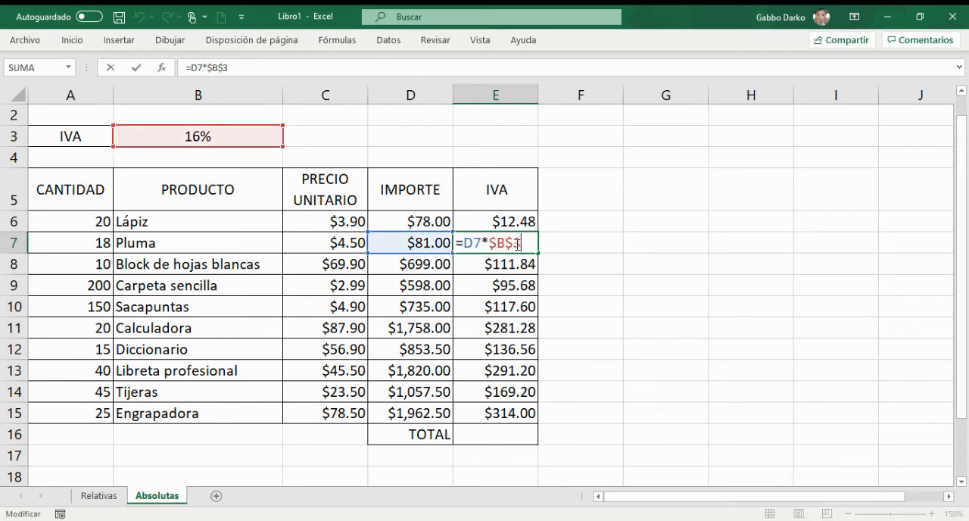
key("ctrl+Return")
left_click(497, 268)
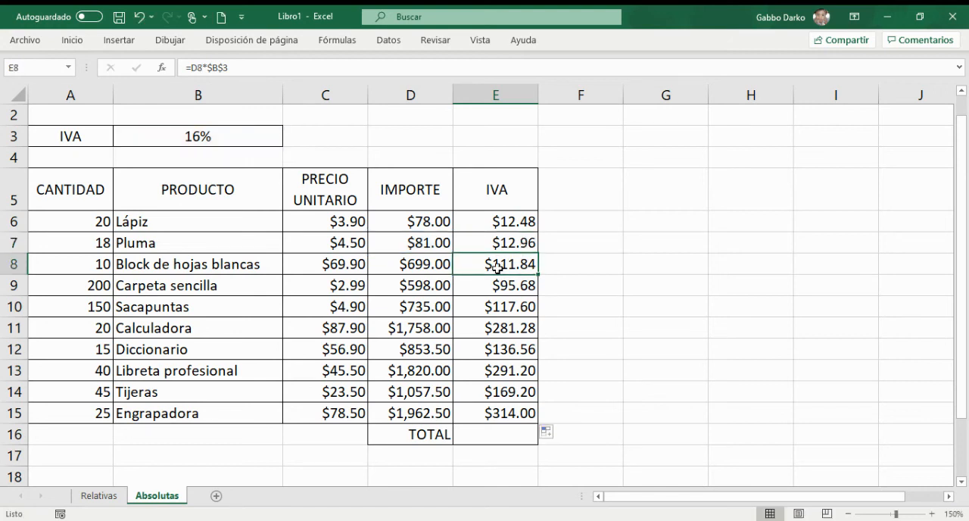
double_click(497, 268)
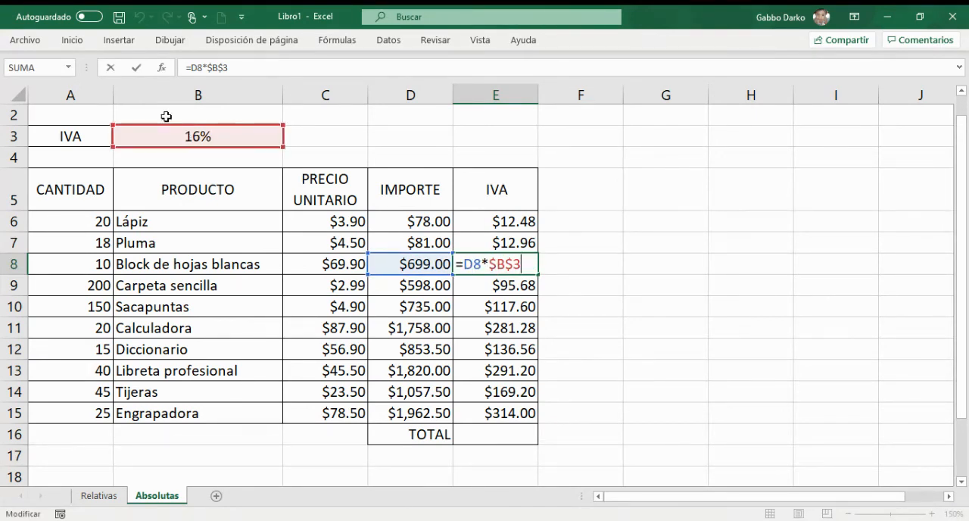
key("ctrl+Return")
left_click(508, 290)
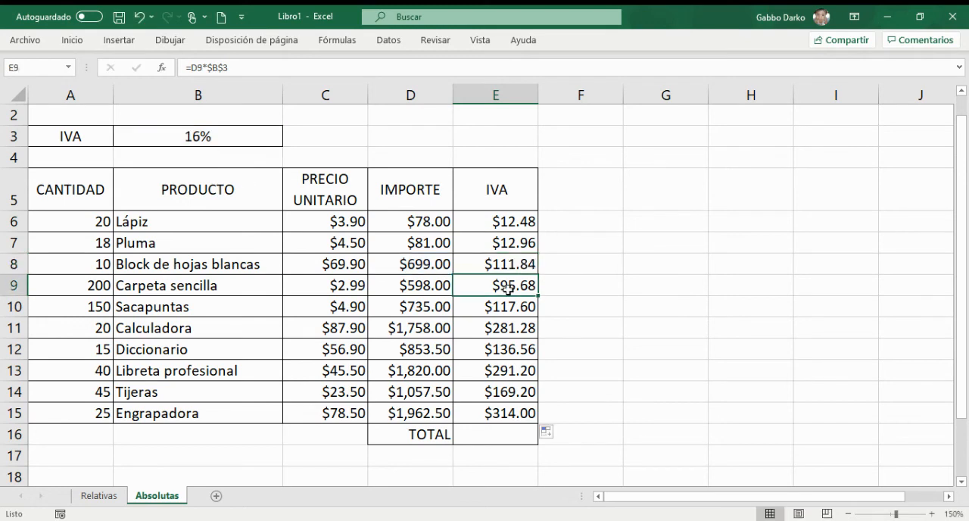
double_click(507, 290)
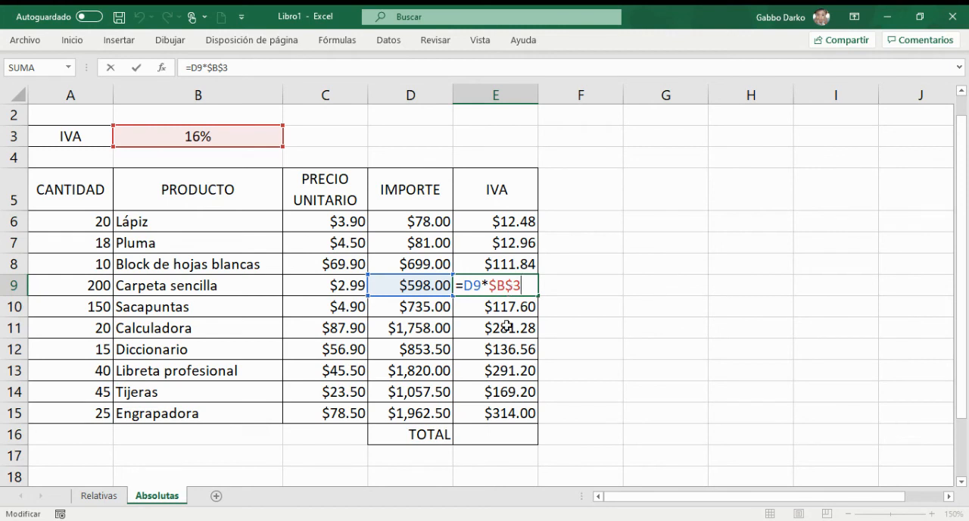
key("Return")
Step: Check the cell references in the IVA formulas for Sacapuntas in E10 and Calculadora in E11 against Lápiz in E6
double_click(493, 307)
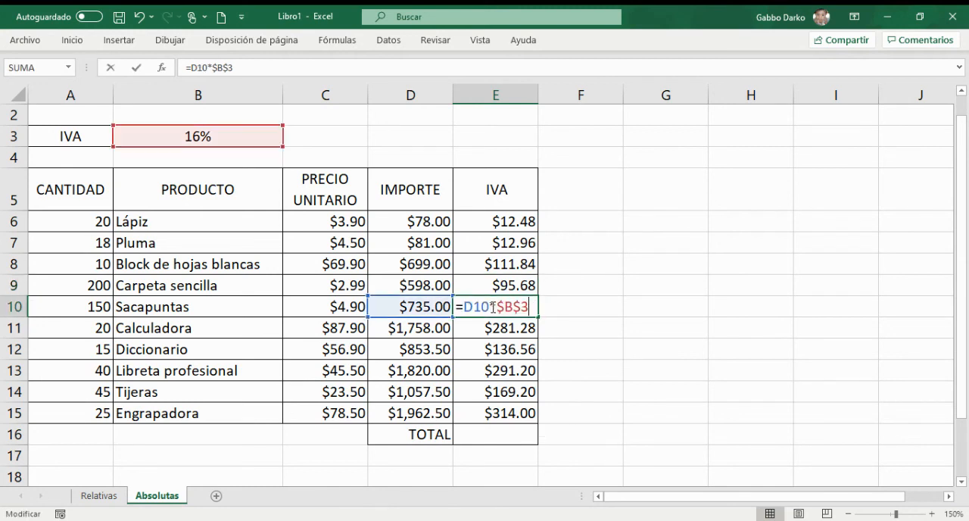
key("ctrl+Return")
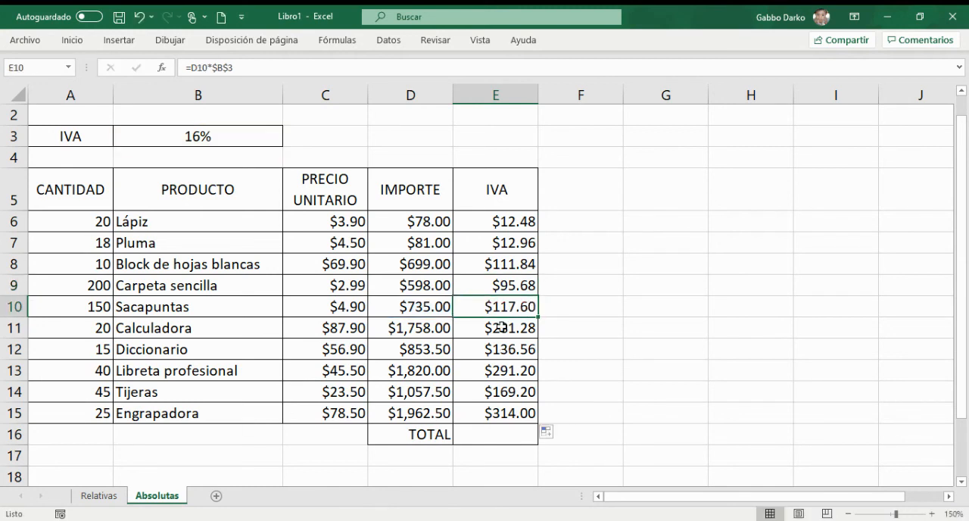
left_click(503, 327)
double_click(503, 327)
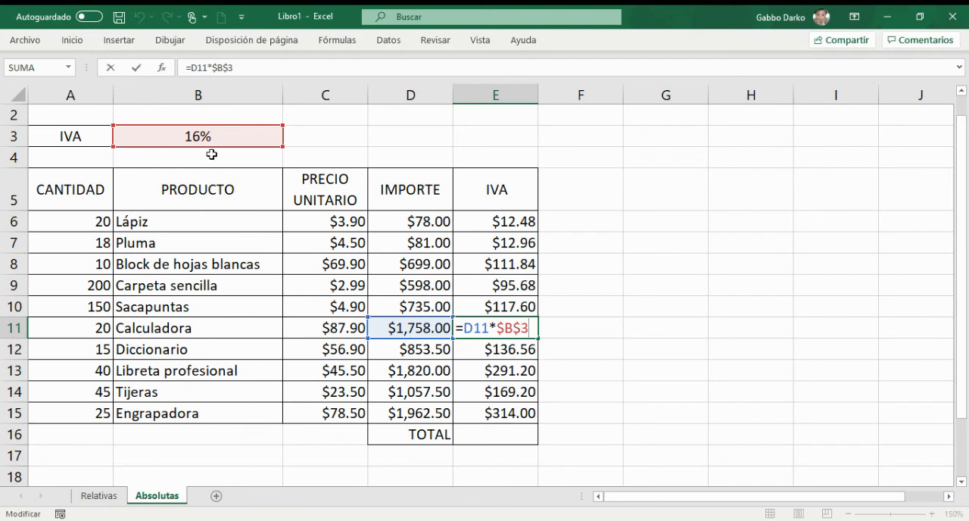
key("ctrl+Return")
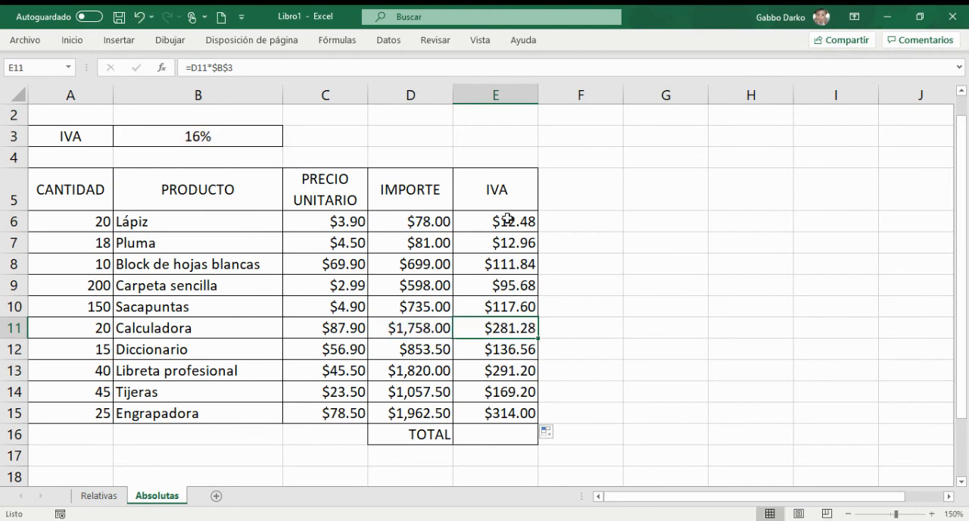
left_click(506, 225)
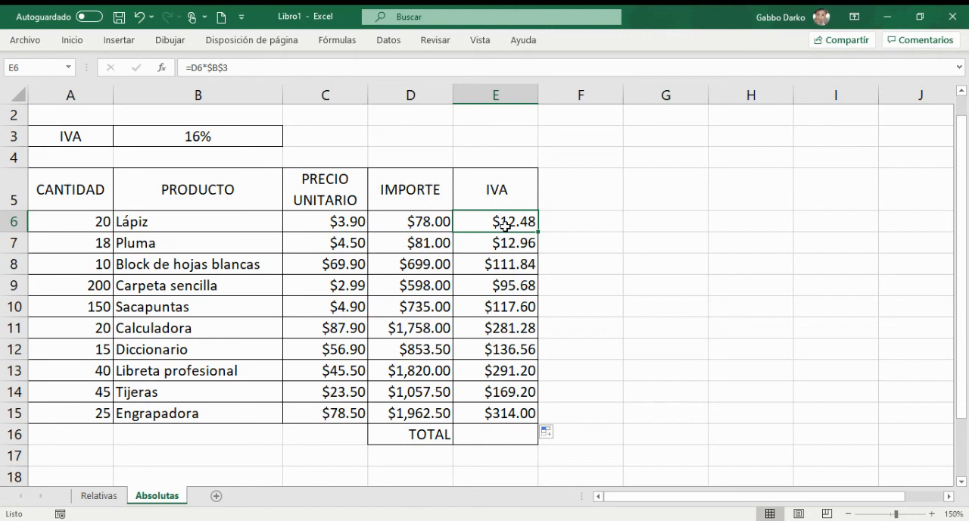
Step: Enter =SUMA(E6:E14) as the IVA total in E16
left_click(502, 435)
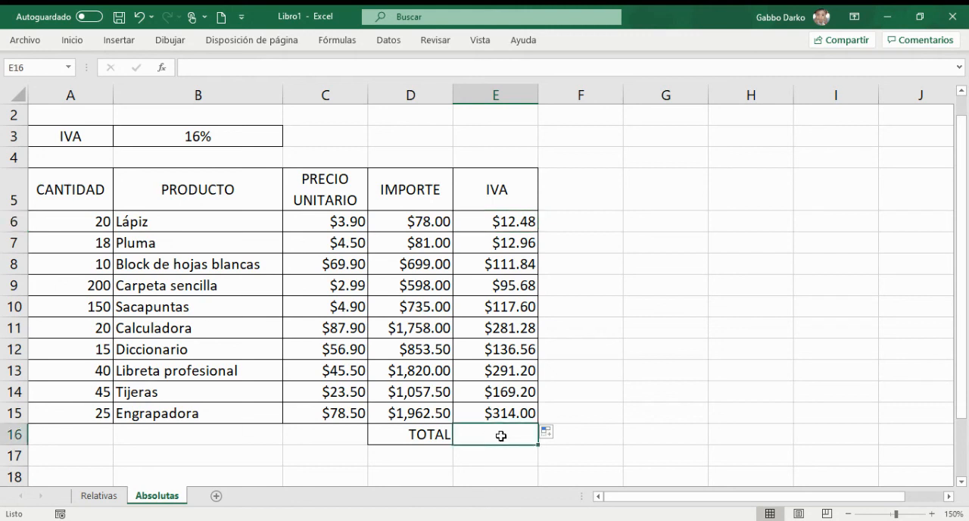
type("=")
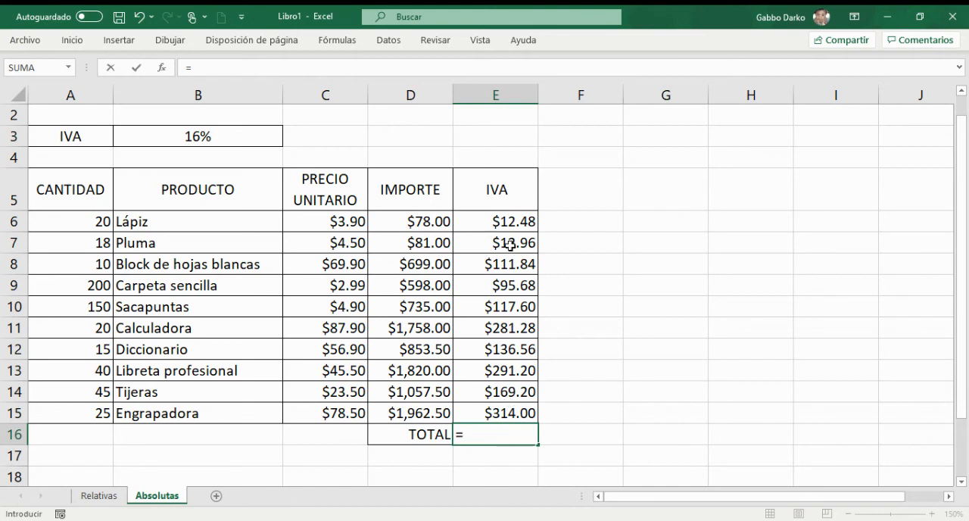
type("SUMA")
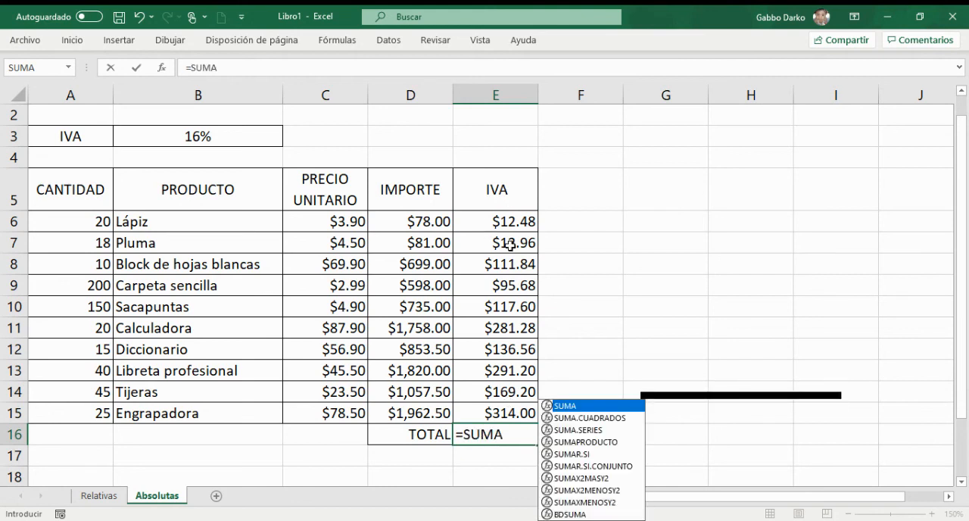
type("(")
left_click_drag(501, 224, 492, 409)
key("Return")
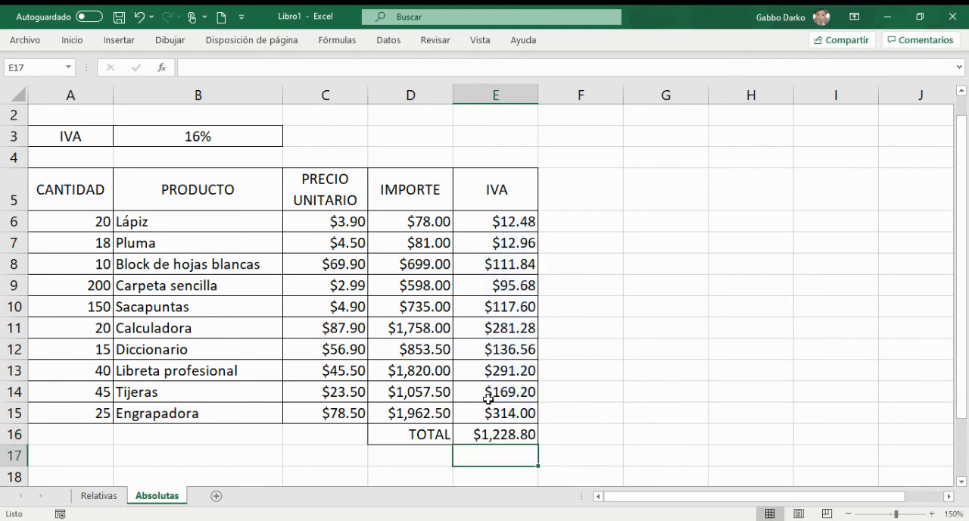
Step: Extend the summed range of the TOTAL formula in E16 to include Engrapadora, giving =SUMA(E6:E15)
left_click(522, 436)
key("F2")
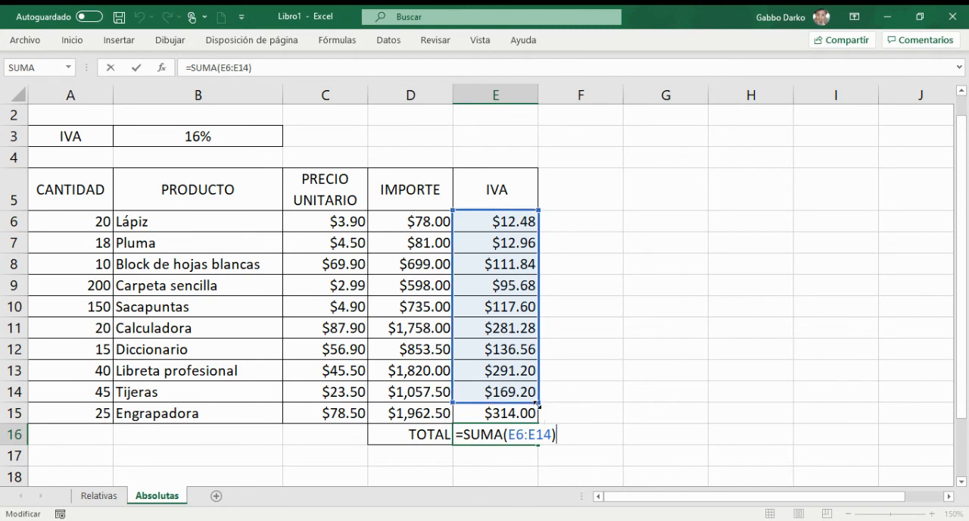
left_click_drag(538, 404, 538, 403)
key("Return")
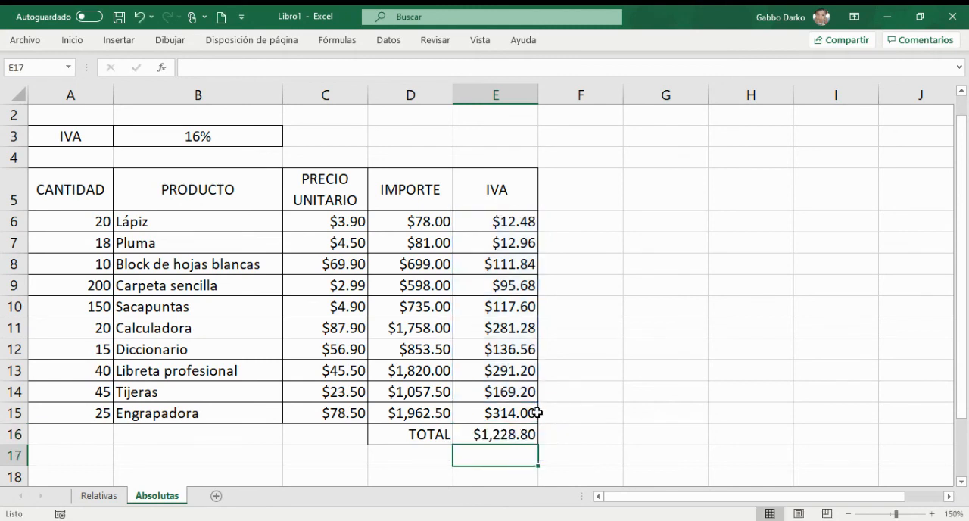
double_click(518, 434)
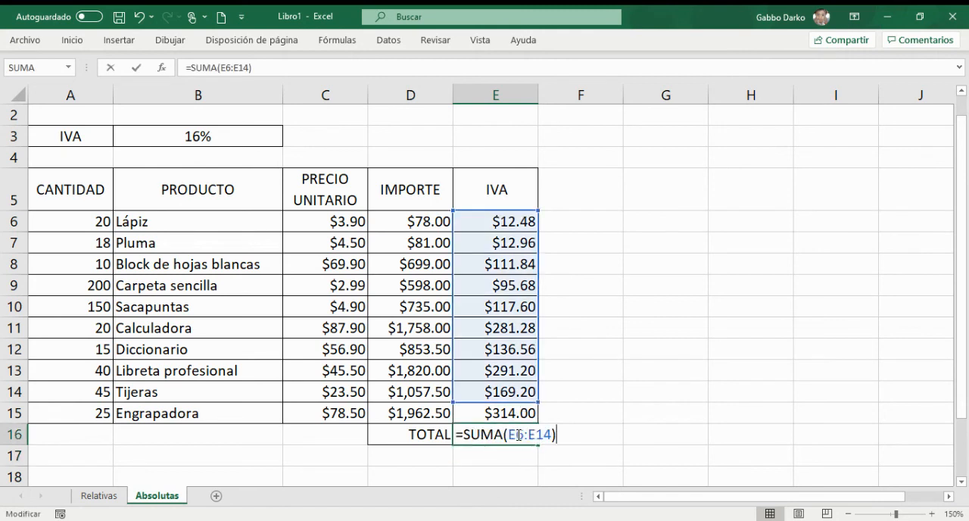
left_click_drag(537, 403, 536, 418)
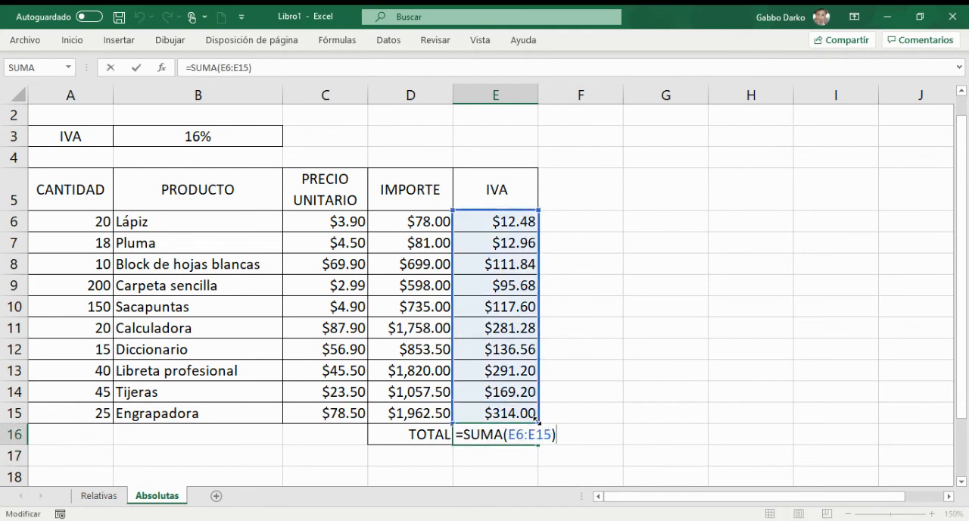
key("Return")
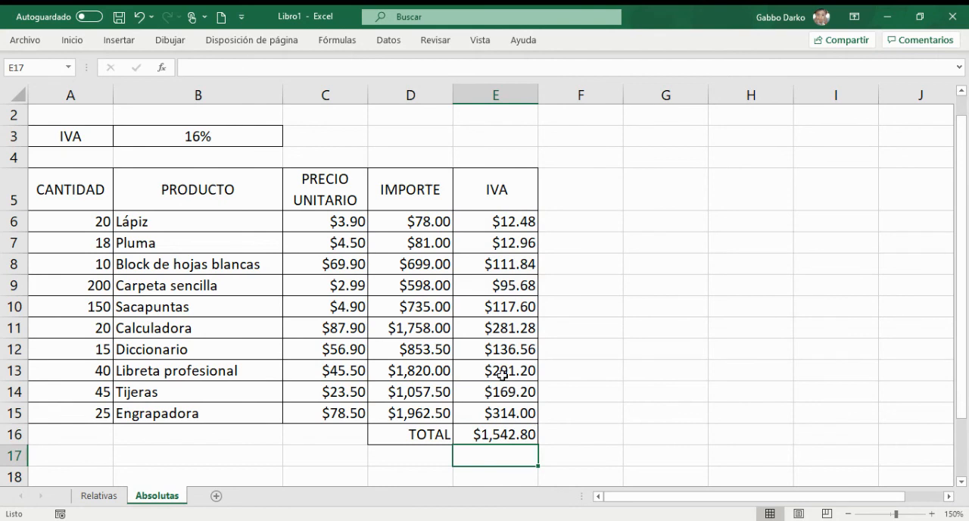
left_click(497, 436)
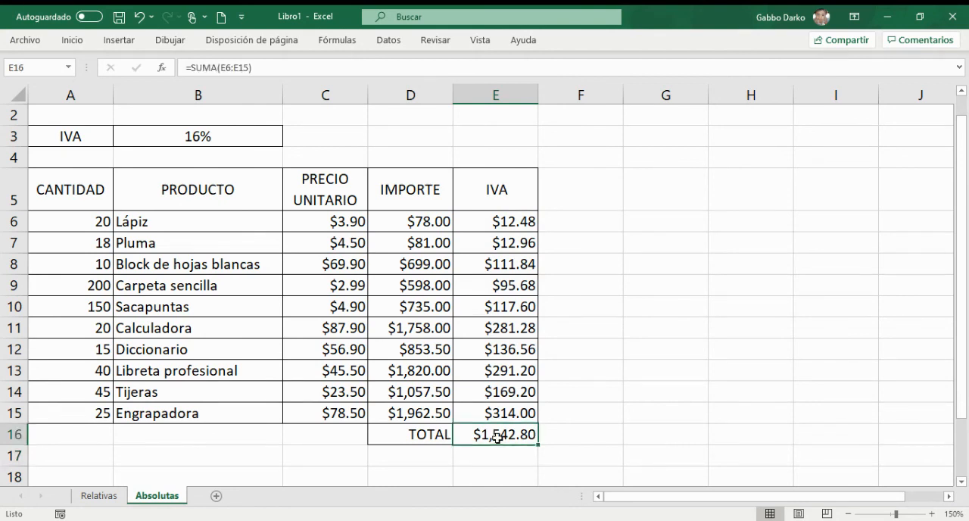